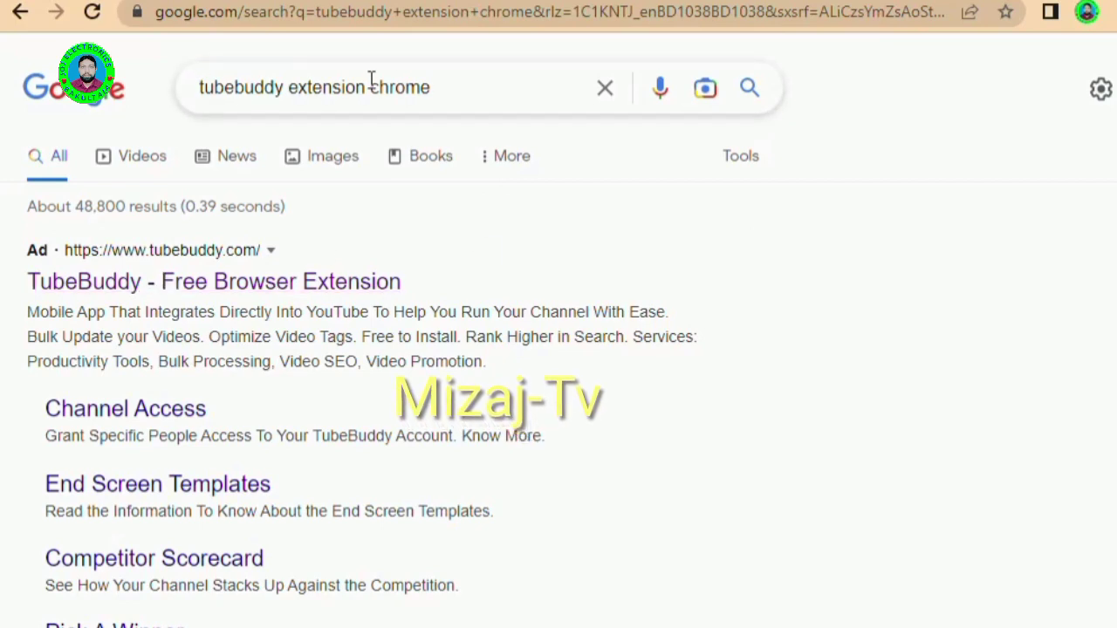
Step: Open the "TubeBuddy - Free Browser Extension" result from the Google results for "tubebuddy extension chrome"
{"action": "left_click_drag", "start_coordinate": [208, 90], "coordinate": [433, 92]}
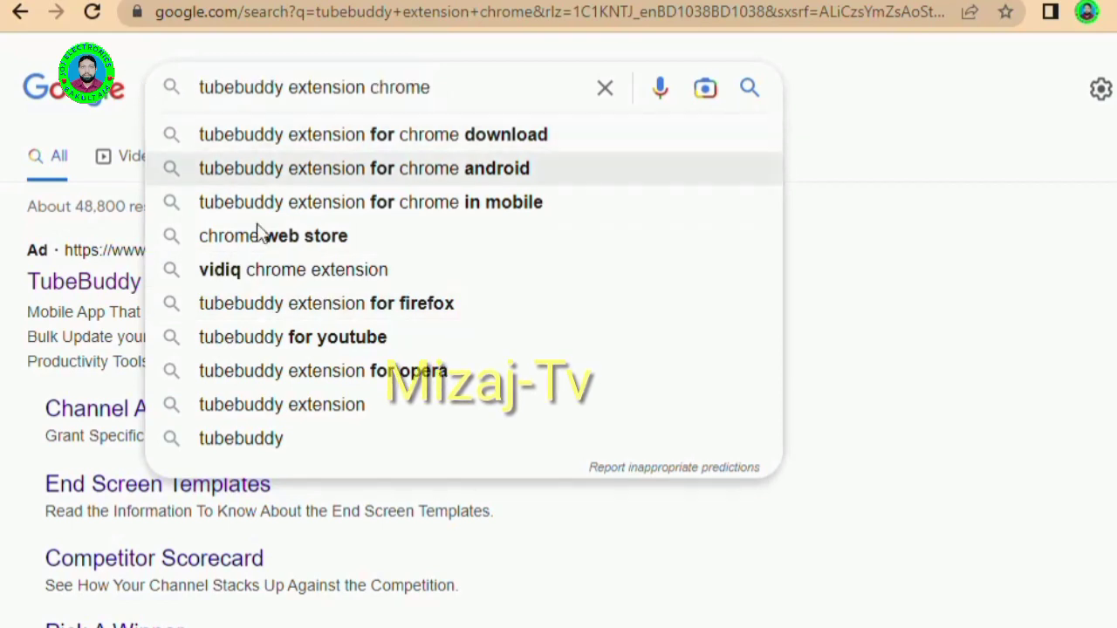
{"action": "left_click", "coordinate": [358, 210]}
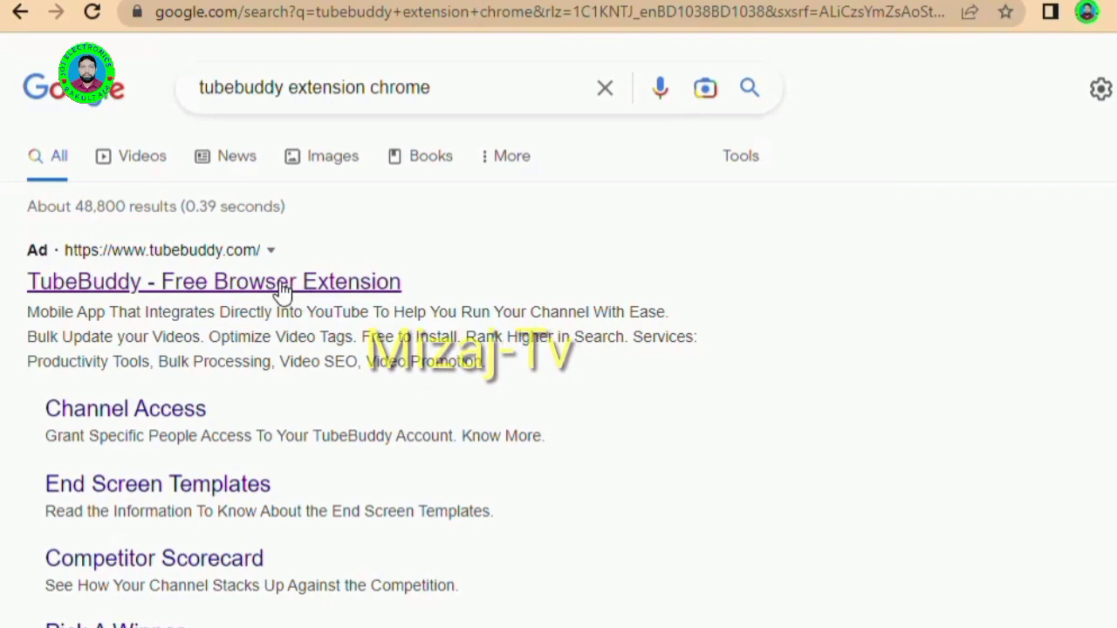
{"action": "scroll", "coordinate": [212, 458], "scroll_direction": "down", "scroll_amount": 6}
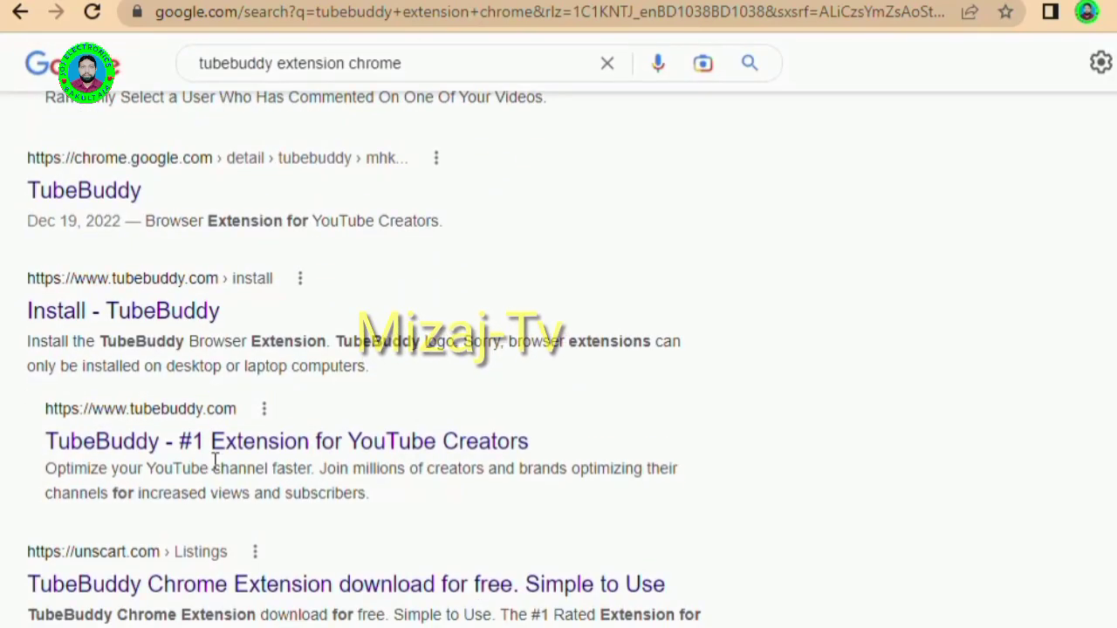
{"action": "scroll", "coordinate": [214, 459], "scroll_direction": "up", "scroll_amount": 6}
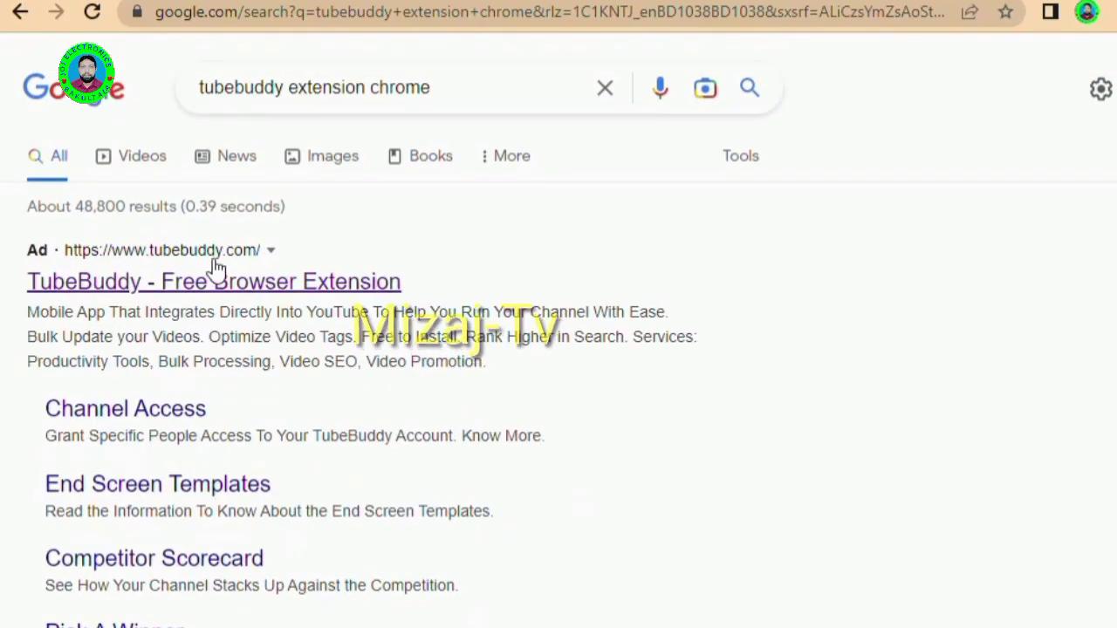
{"action": "left_click", "coordinate": [316, 281]}
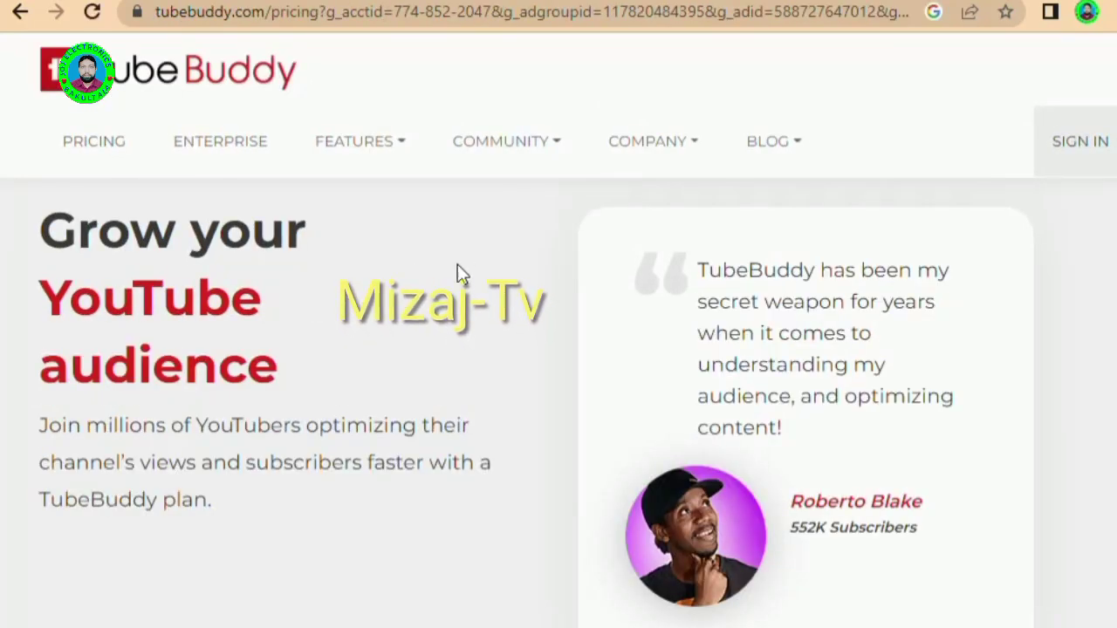
Step: Go to TubeBuddy's sign-in page and open the extension's Chrome Web Store listing through its Install Free on Chrome link
{"action": "scroll", "coordinate": [439, 419], "scroll_direction": "down", "scroll_amount": 8}
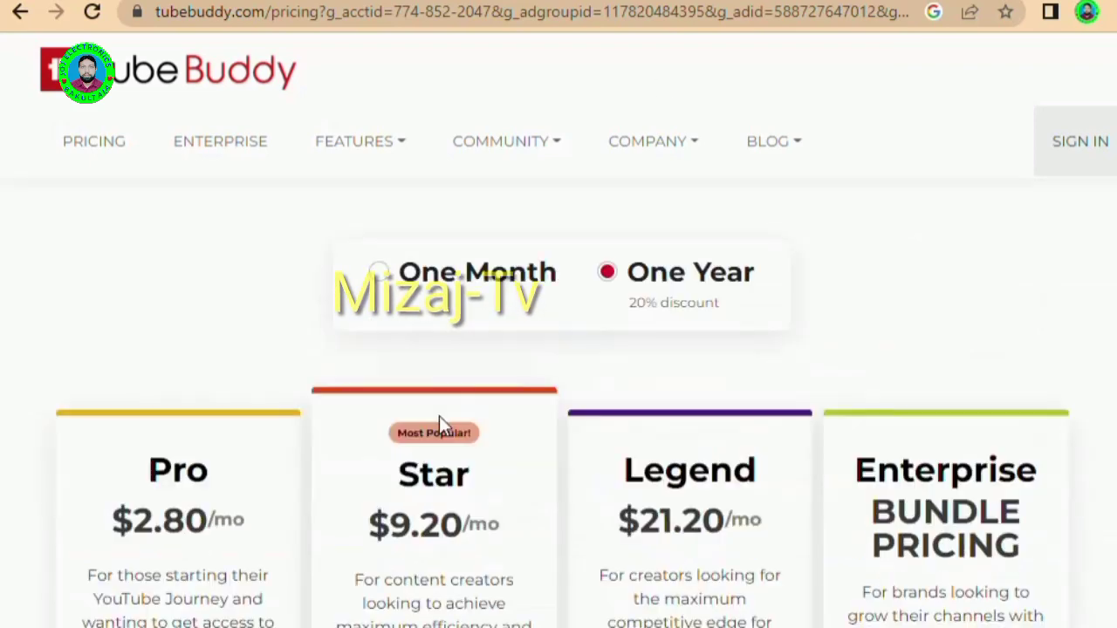
{"action": "scroll", "coordinate": [504, 477], "scroll_direction": "up", "scroll_amount": 1}
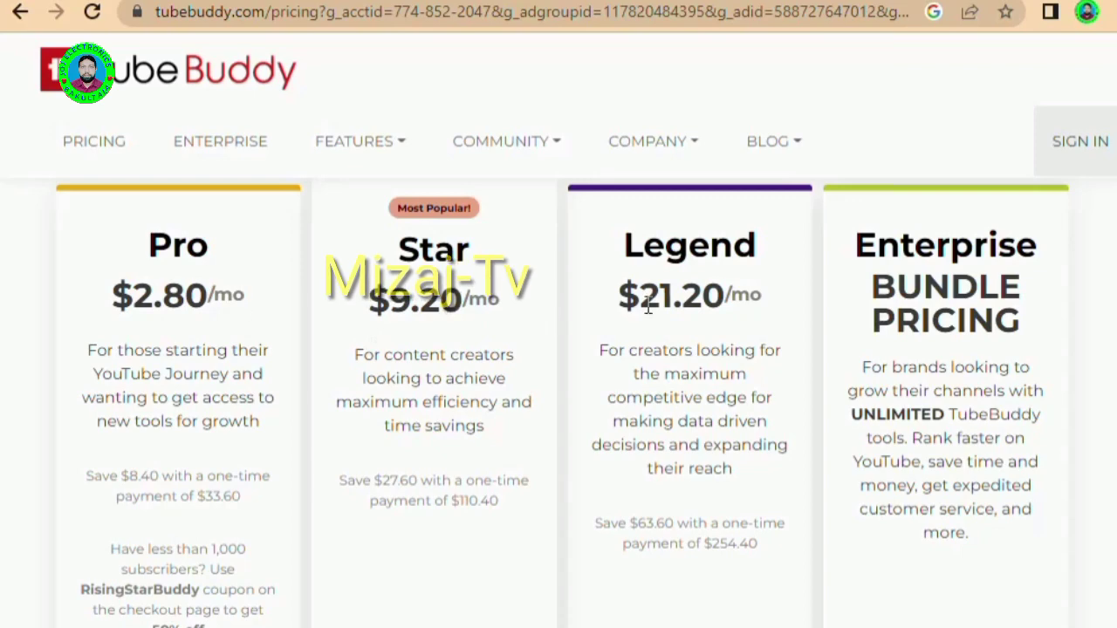
{"action": "scroll", "coordinate": [537, 392], "scroll_direction": "up", "scroll_amount": 1}
{"action": "scroll", "coordinate": [533, 384], "scroll_direction": "up", "scroll_amount": 5}
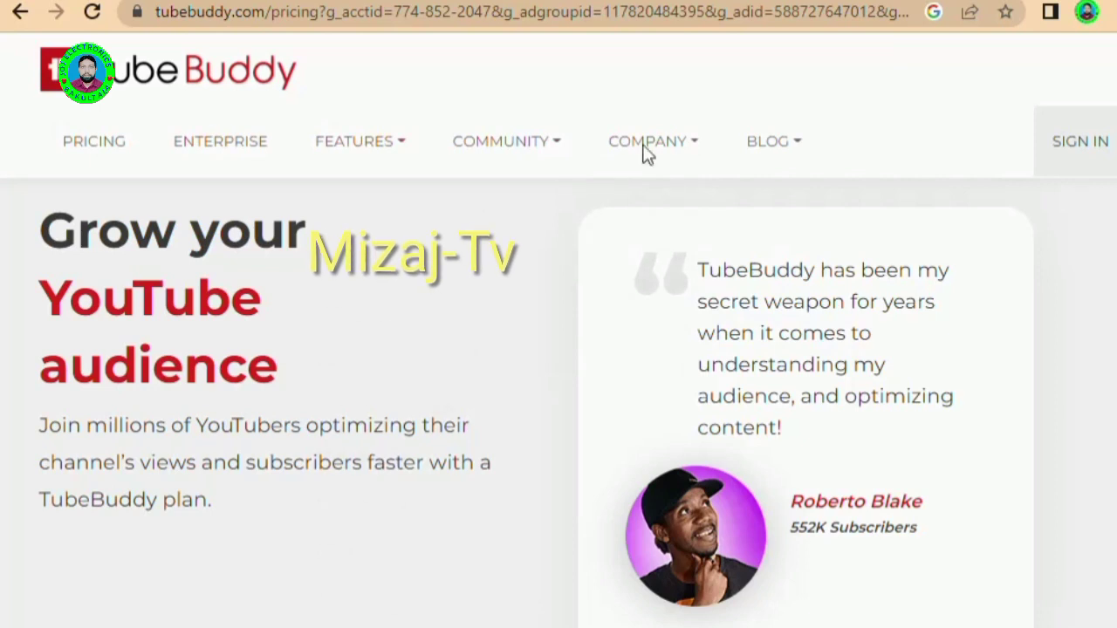
{"action": "left_click", "coordinate": [356, 140]}
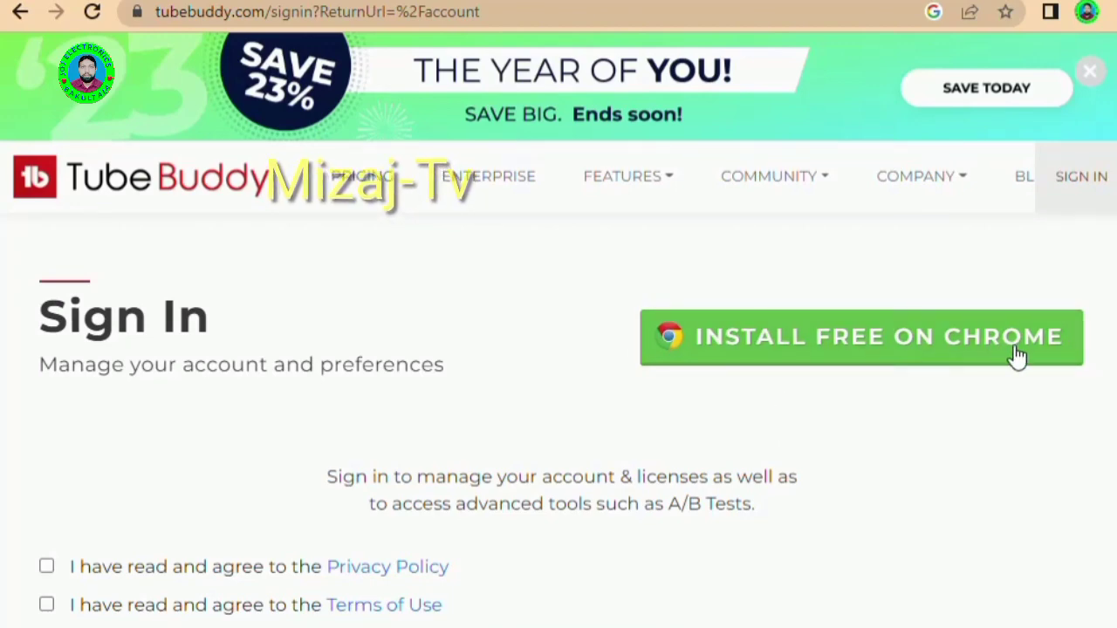
{"action": "scroll", "coordinate": [843, 514], "scroll_direction": "down", "scroll_amount": 5}
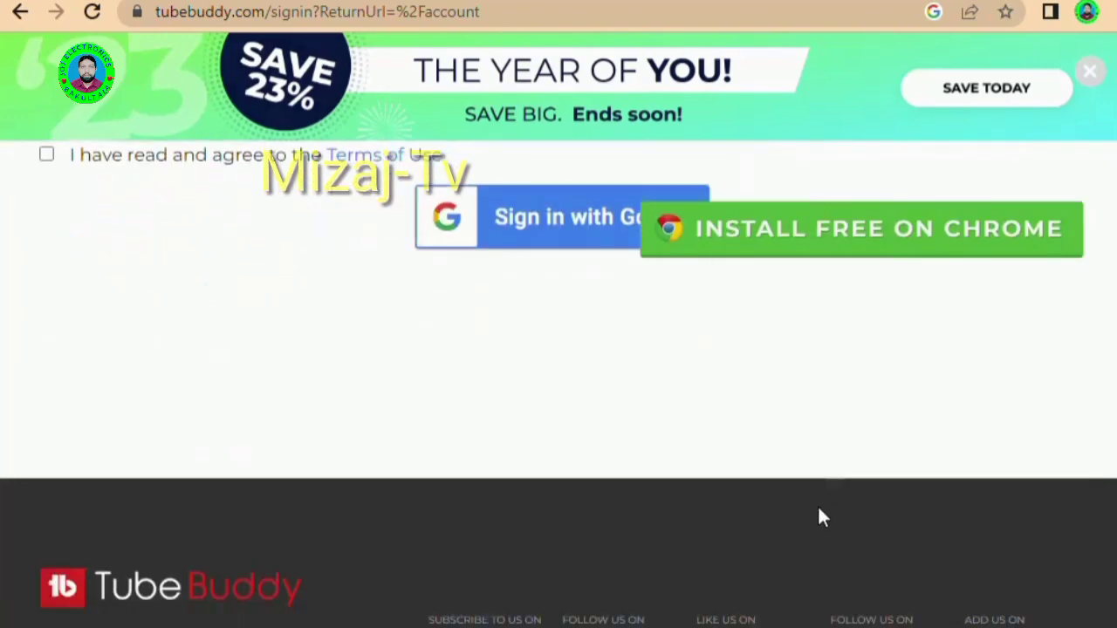
{"action": "scroll", "coordinate": [724, 498], "scroll_direction": "up", "scroll_amount": 6}
{"action": "left_click", "coordinate": [838, 345]}
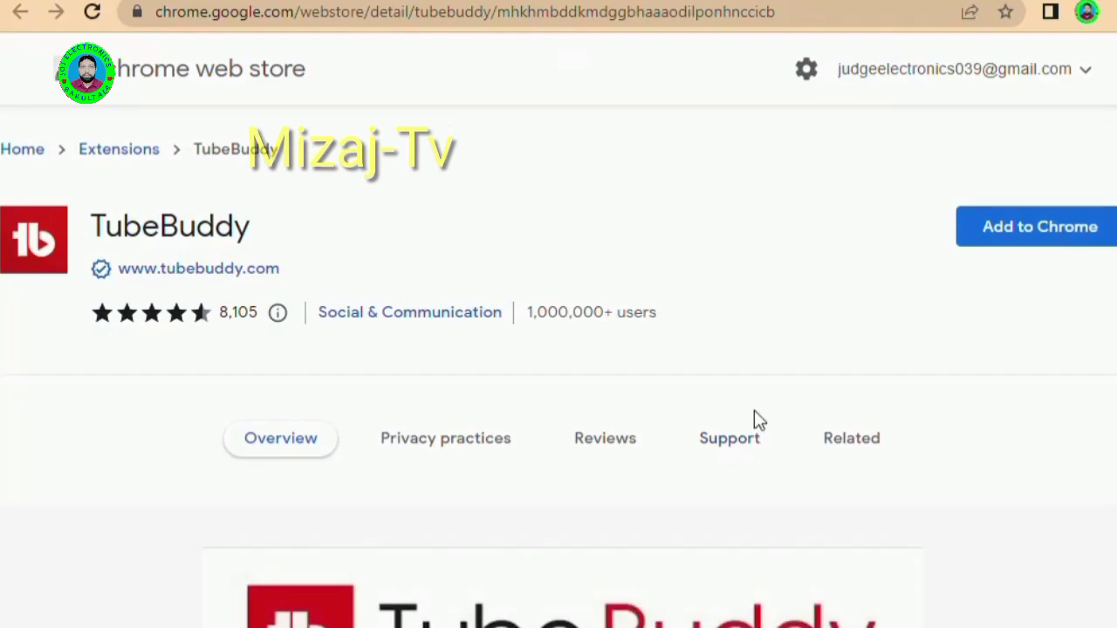
Step: Add the TubeBuddy extension to Chrome from its Web Store listing and choose Open when done for its download
{"action": "scroll", "coordinate": [735, 349], "scroll_direction": "down", "scroll_amount": 5}
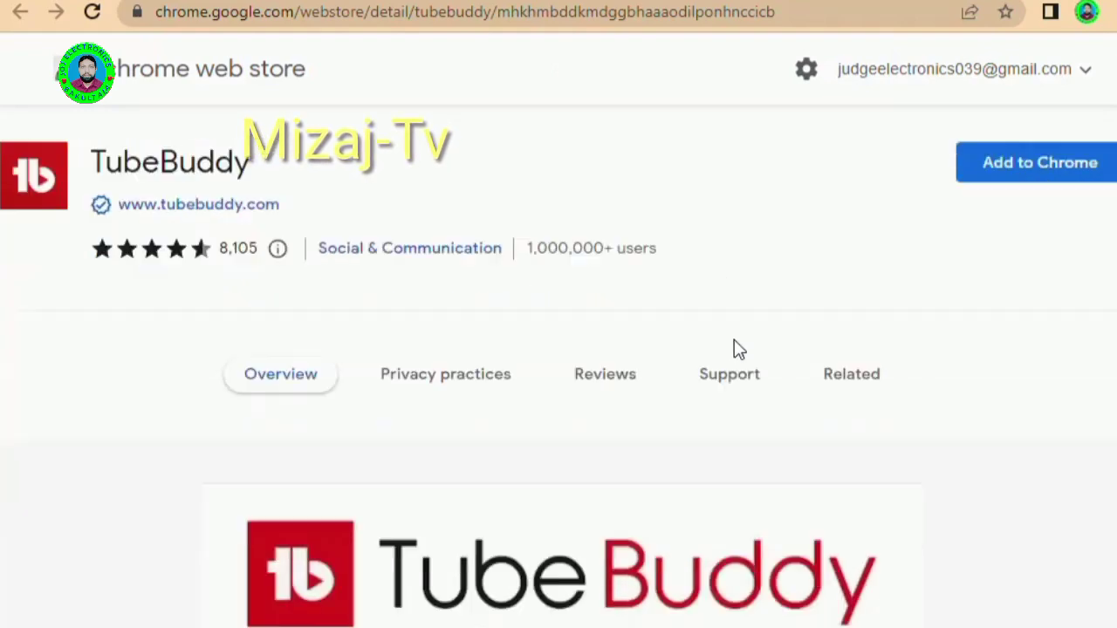
{"action": "scroll", "coordinate": [475, 559], "scroll_direction": "up", "scroll_amount": 2}
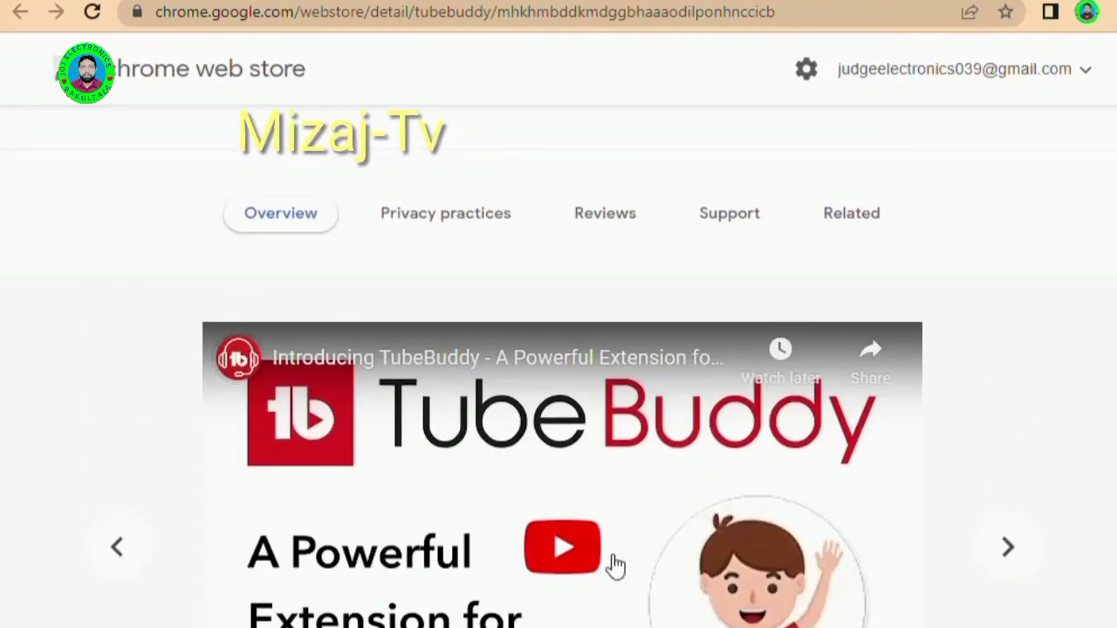
{"action": "scroll", "coordinate": [566, 538], "scroll_direction": "up", "scroll_amount": 3}
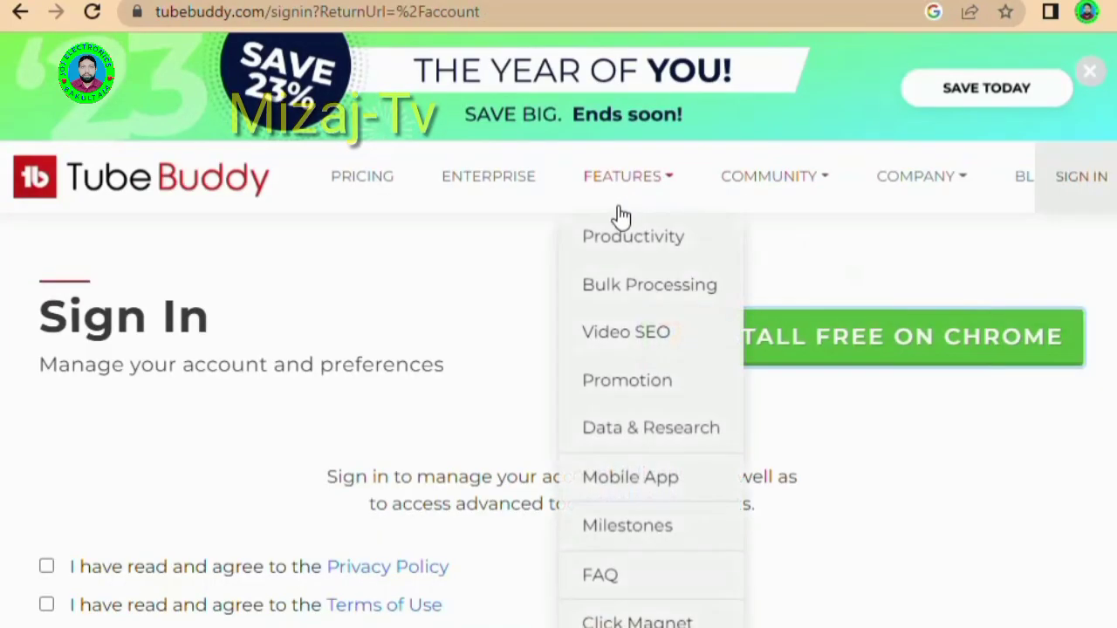
{"action": "scroll", "coordinate": [641, 541], "scroll_direction": "down", "scroll_amount": 3}
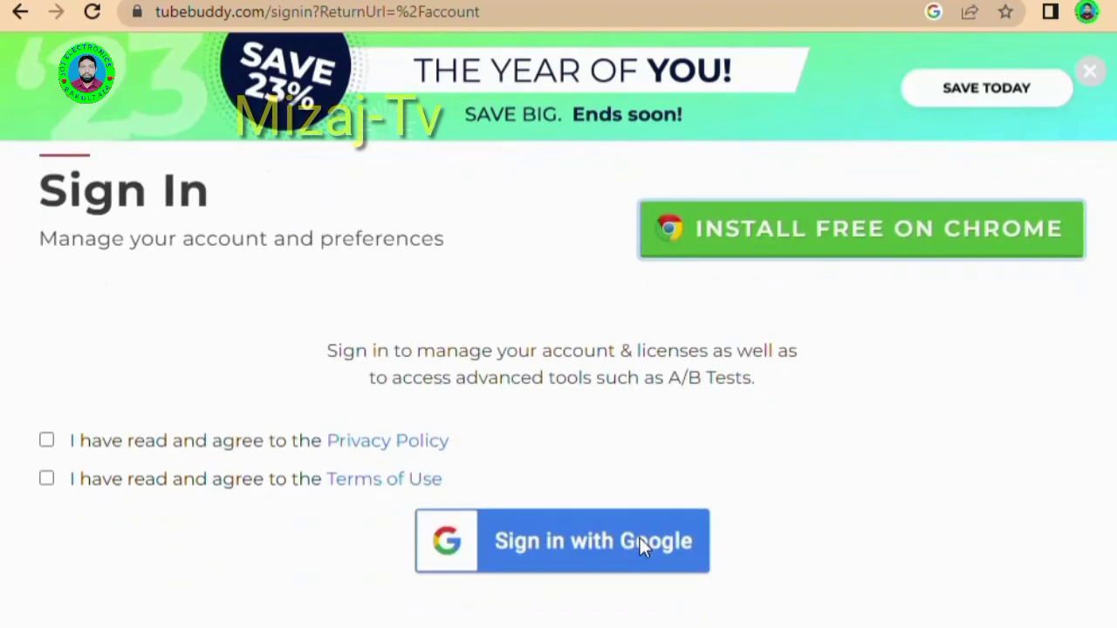
{"action": "scroll", "coordinate": [766, 402], "scroll_direction": "up", "scroll_amount": 3}
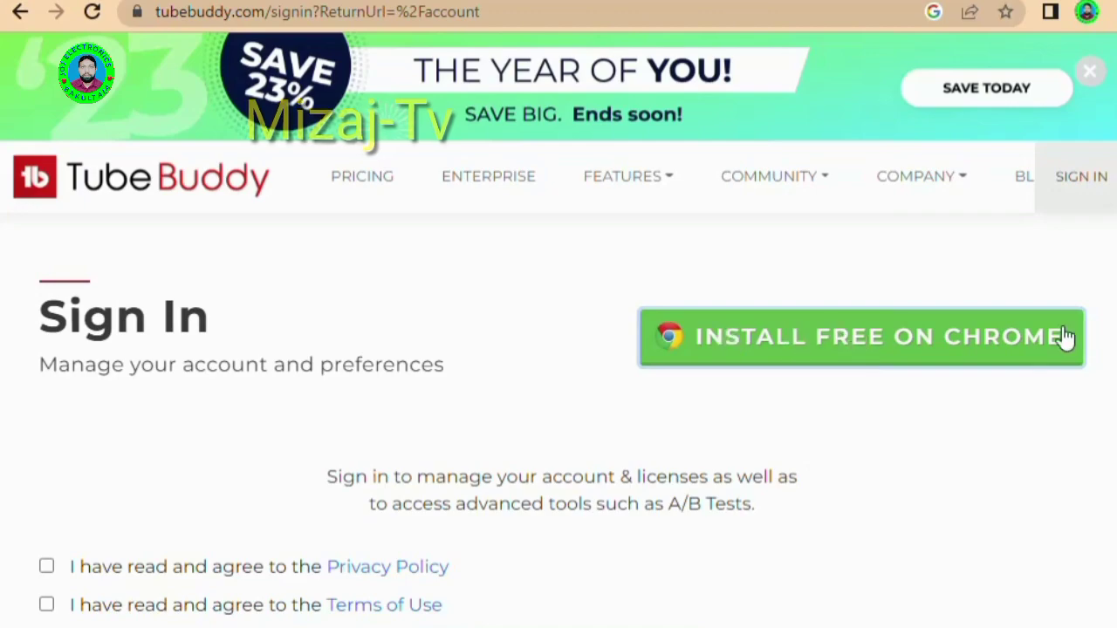
{"action": "left_click", "coordinate": [857, 353]}
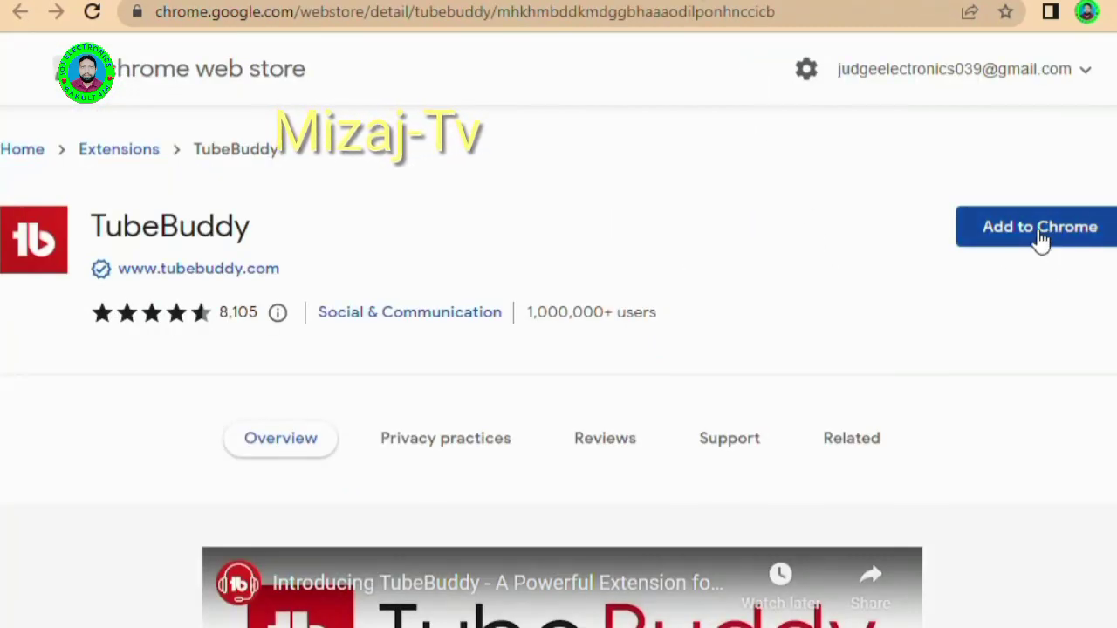
{"action": "left_click", "coordinate": [1043, 237]}
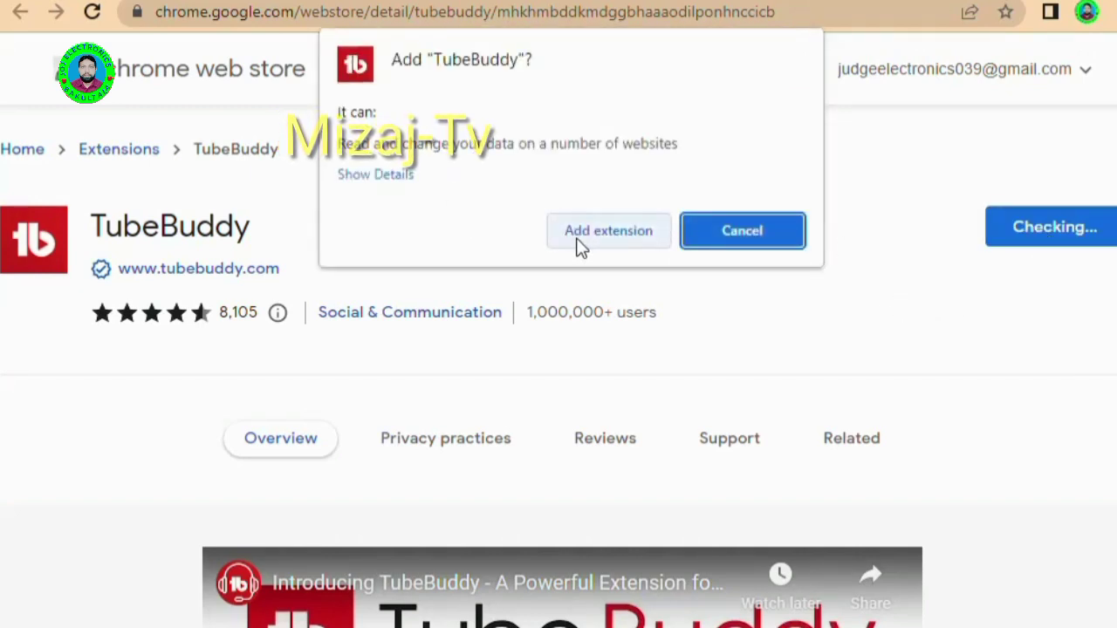
{"action": "left_click", "coordinate": [625, 234]}
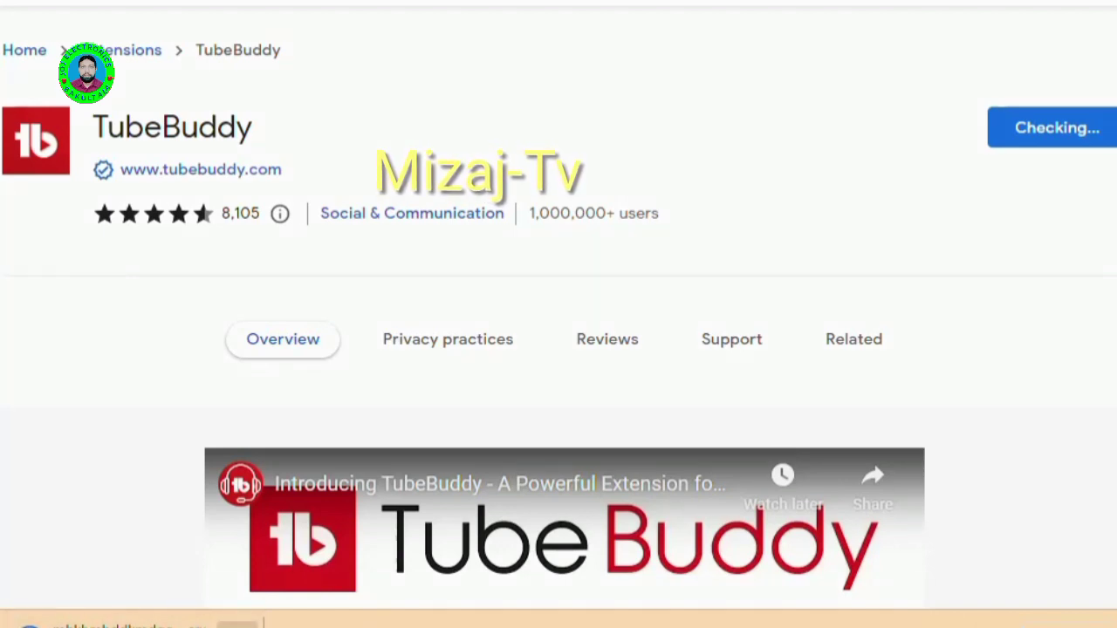
{"action": "left_click", "coordinate": [249, 624]}
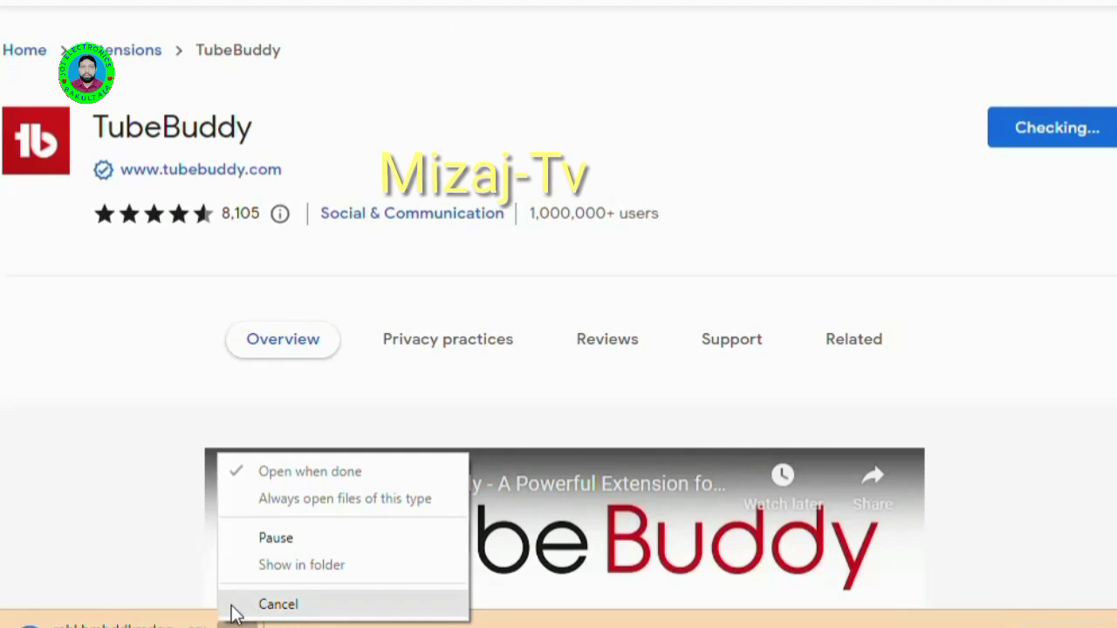
{"action": "left_click", "coordinate": [282, 482]}
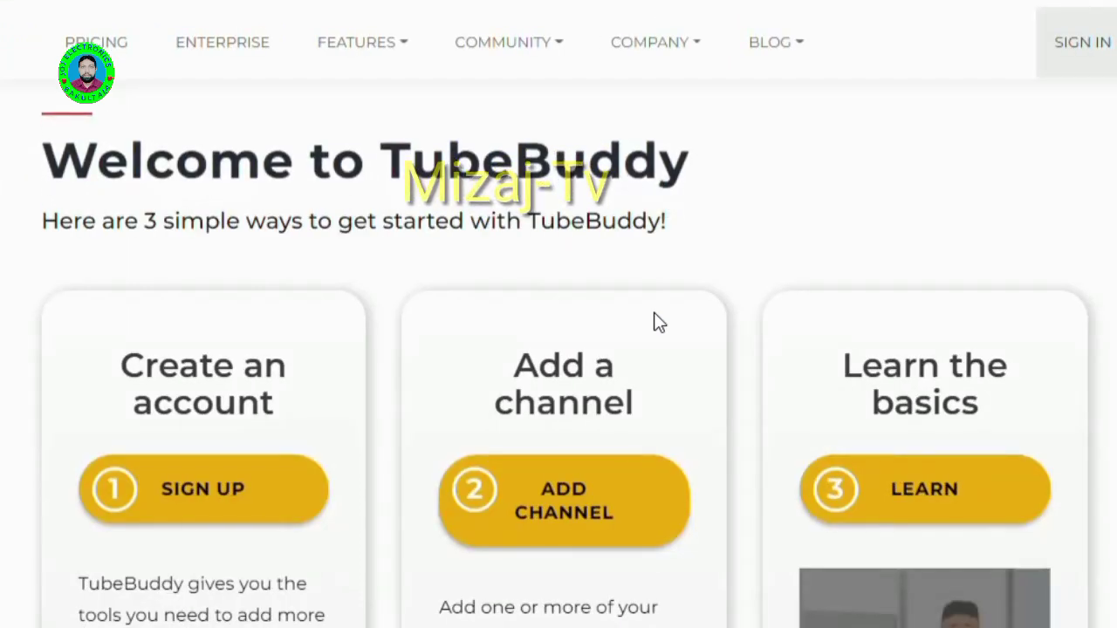
Step: Try to sign in to TubeBuddy with Google from the sign-in page
{"action": "scroll", "coordinate": [656, 321], "scroll_direction": "up", "scroll_amount": 2}
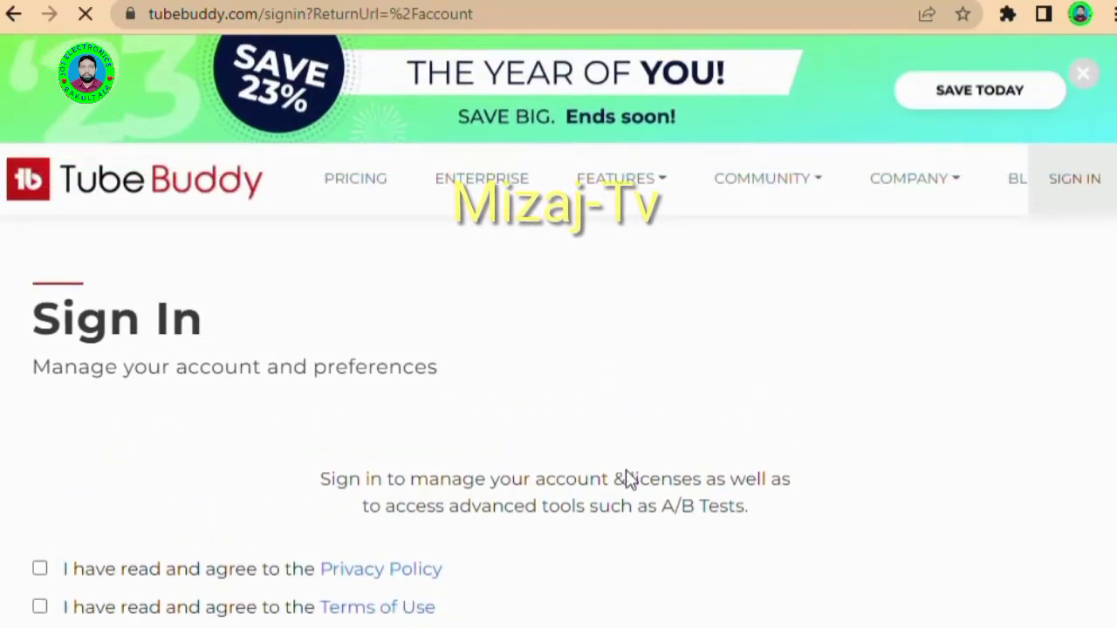
{"action": "scroll", "coordinate": [653, 485], "scroll_direction": "down", "scroll_amount": 3}
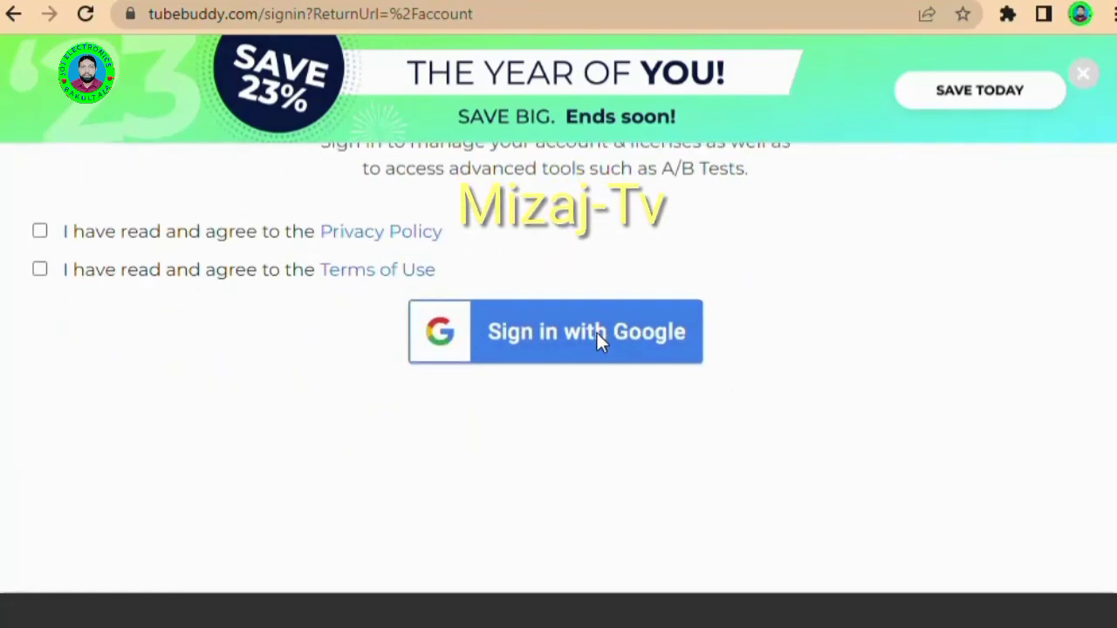
{"action": "scroll", "coordinate": [597, 332], "scroll_direction": "down", "scroll_amount": 5}
{"action": "scroll", "coordinate": [598, 352], "scroll_direction": "up", "scroll_amount": 7}
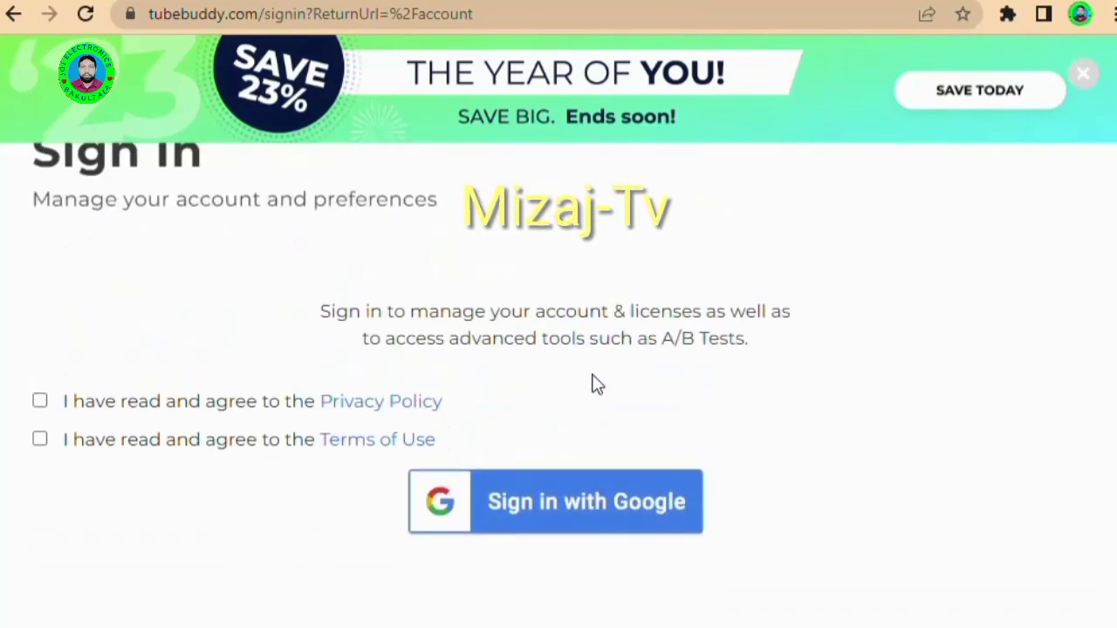
{"action": "left_click", "coordinate": [549, 515]}
{"action": "left_click", "coordinate": [785, 168]}
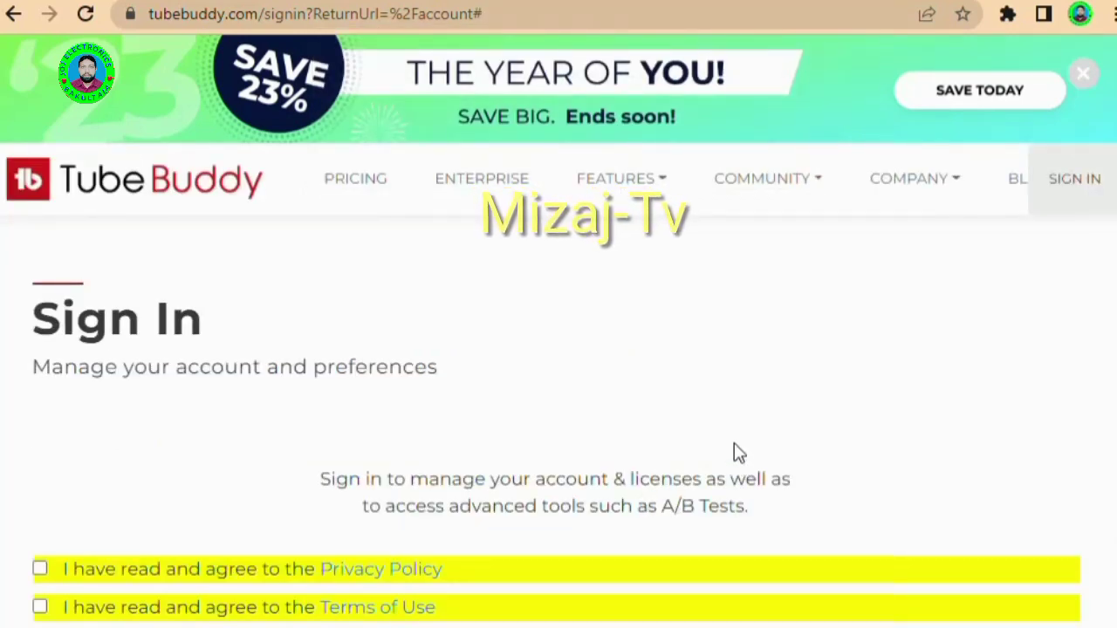
Step: Agree to the Privacy Policy and the Terms of Use, and sign in to TubeBuddy with Google
{"action": "scroll", "coordinate": [743, 438], "scroll_direction": "down", "scroll_amount": 4}
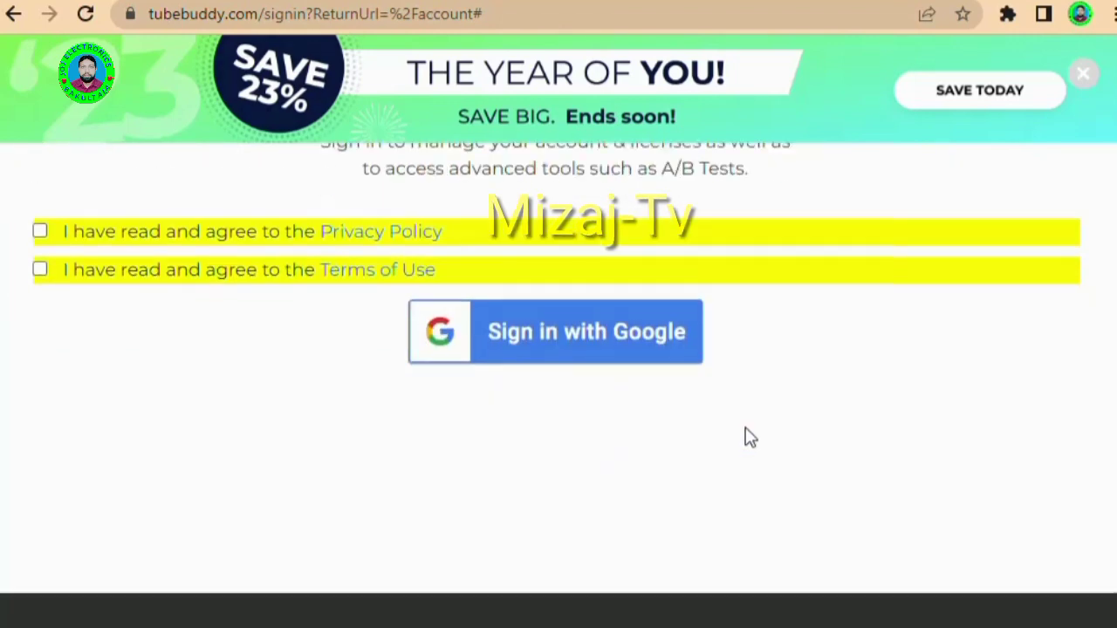
{"action": "left_click", "coordinate": [40, 234]}
{"action": "left_click", "coordinate": [40, 271]}
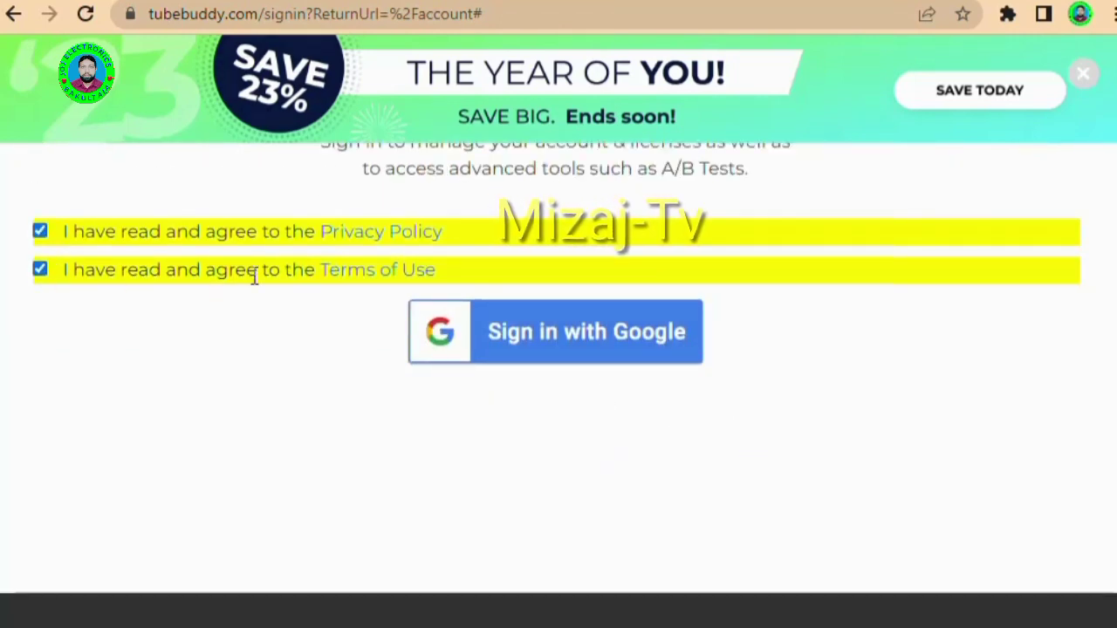
{"action": "left_click", "coordinate": [570, 341]}
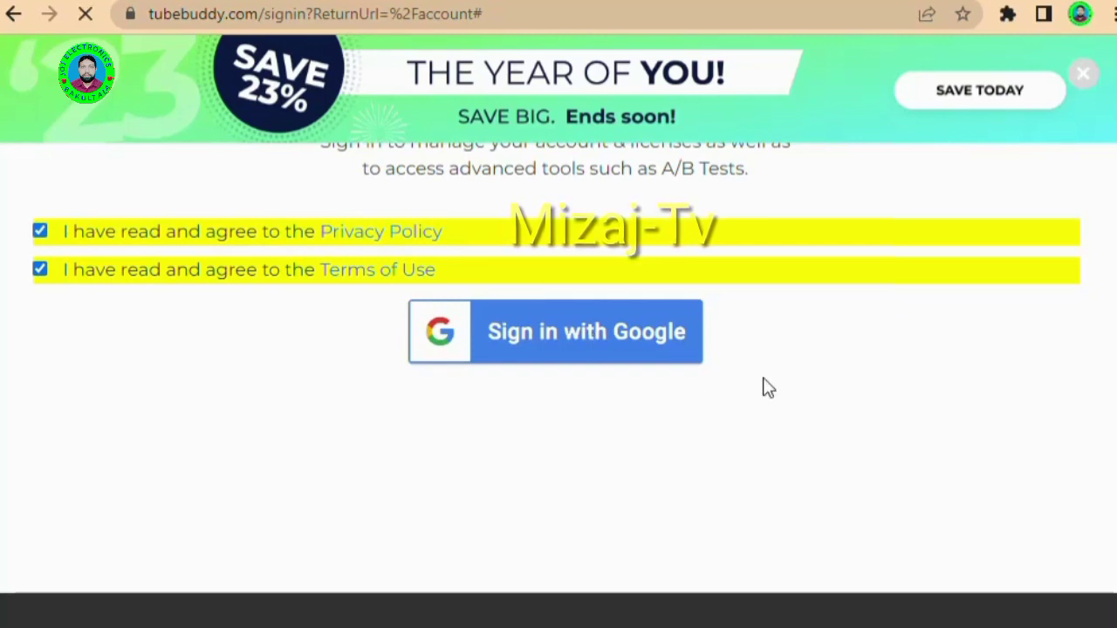
{"action": "scroll", "coordinate": [768, 388], "scroll_direction": "up", "scroll_amount": 4}
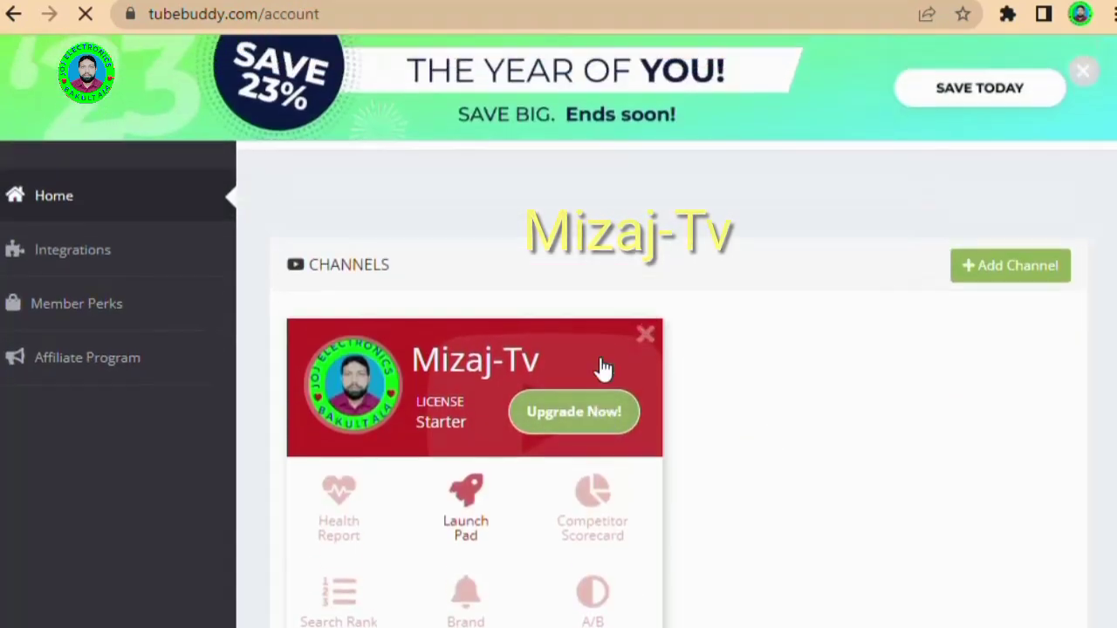
Step: Examine the license and available tools on the Mizaj-Tv channel card of the TubeBuddy account page
{"action": "scroll", "coordinate": [798, 380], "scroll_direction": "down", "scroll_amount": 3}
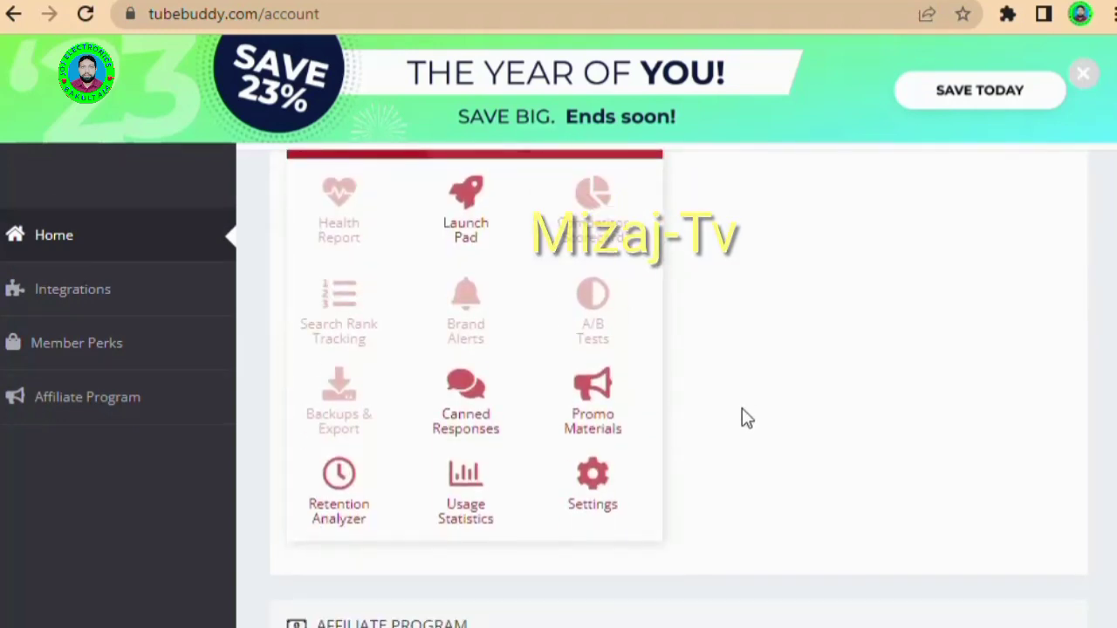
{"action": "scroll", "coordinate": [691, 427], "scroll_direction": "up", "scroll_amount": 2}
{"action": "scroll", "coordinate": [753, 306], "scroll_direction": "up", "scroll_amount": 3}
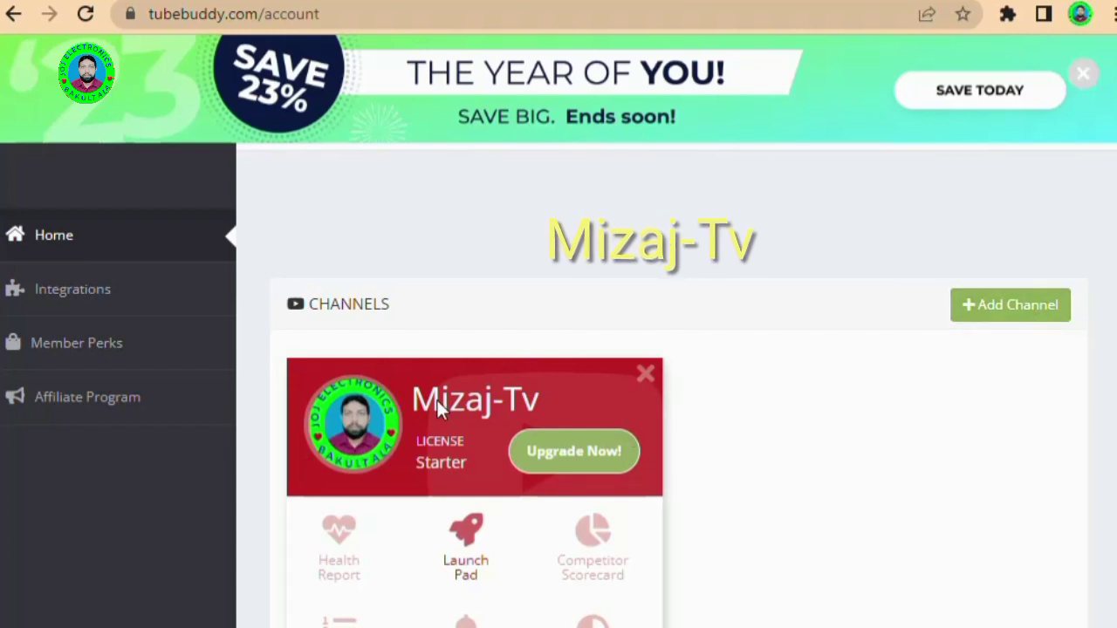
{"action": "scroll", "coordinate": [573, 471], "scroll_direction": "down", "scroll_amount": 4}
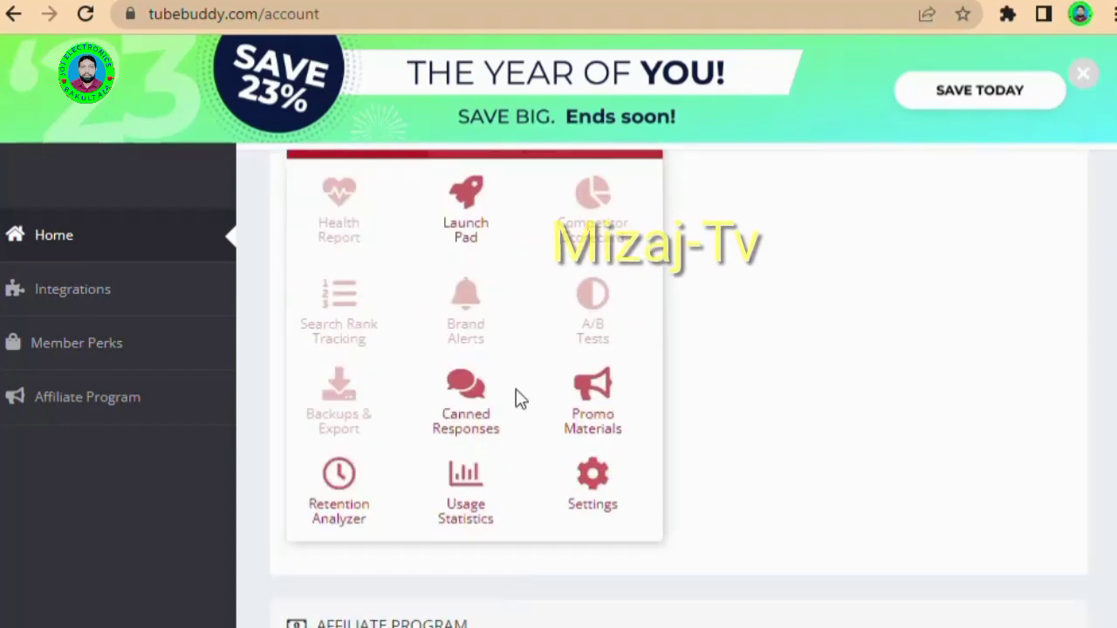
{"action": "scroll", "coordinate": [501, 437], "scroll_direction": "up", "scroll_amount": 3}
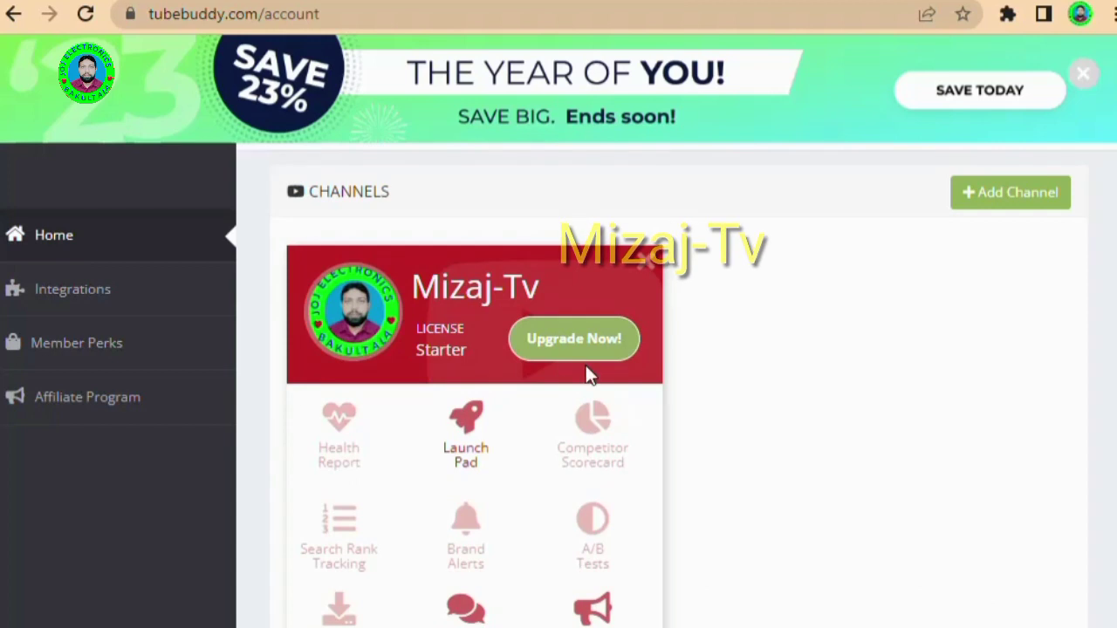
{"action": "scroll", "coordinate": [731, 399], "scroll_direction": "down", "scroll_amount": 2}
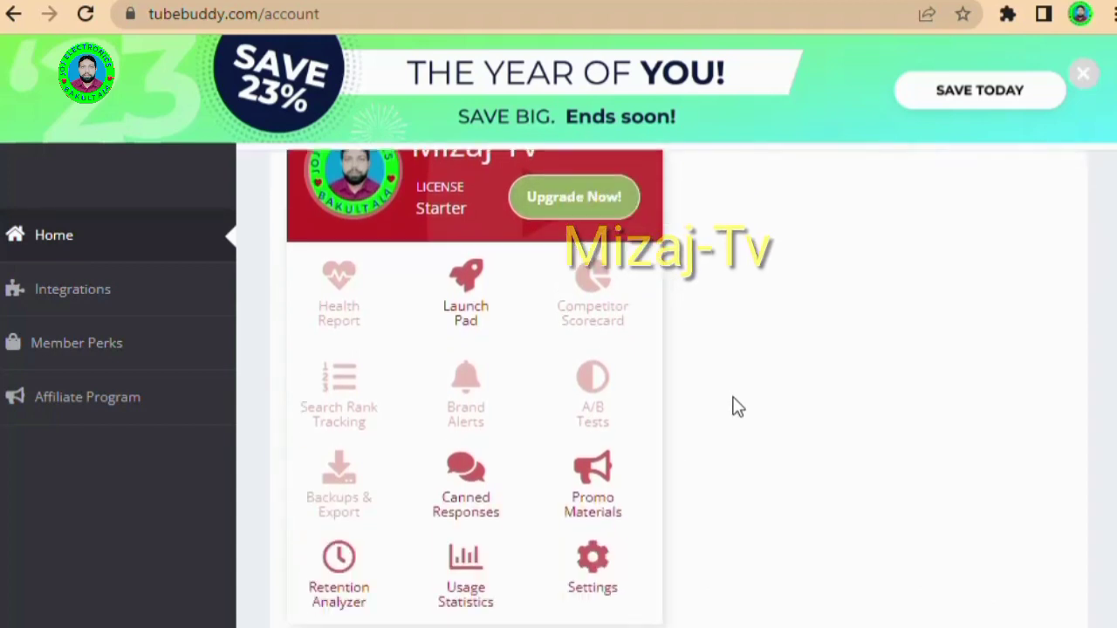
{"action": "scroll", "coordinate": [736, 404], "scroll_direction": "down", "scroll_amount": 1}
{"action": "scroll", "coordinate": [1010, 300], "scroll_direction": "up", "scroll_amount": 3}
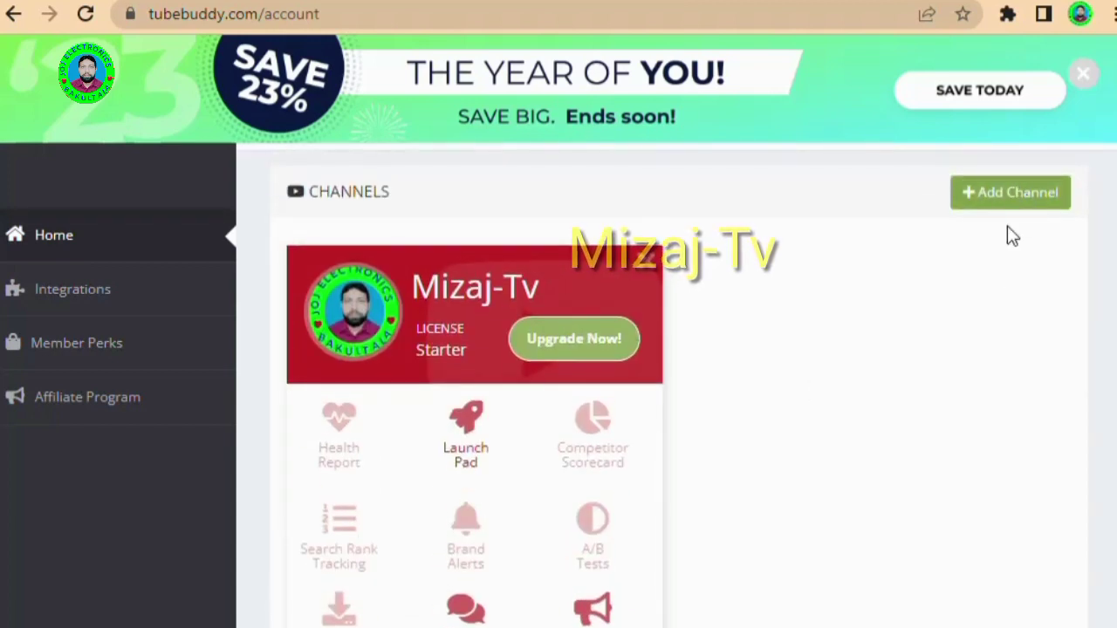
Step: Add a channel to the TubeBuddy account and allow TubeBuddy access to the listed Google account
{"action": "left_click", "coordinate": [1010, 193]}
{"action": "scroll", "coordinate": [724, 372], "scroll_direction": "down", "scroll_amount": 5}
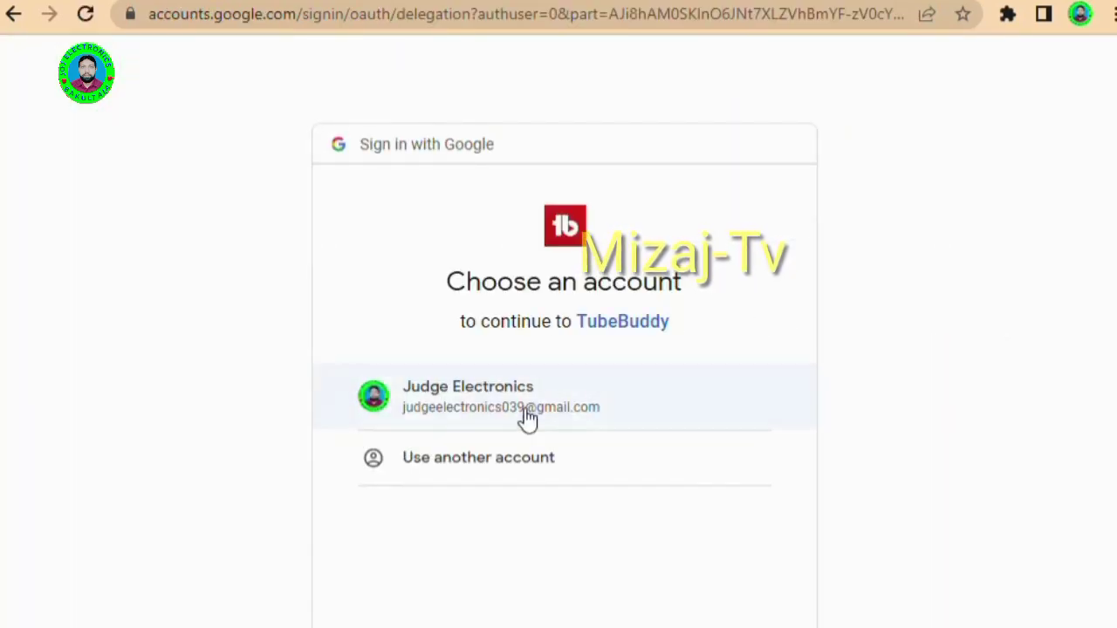
{"action": "left_click", "coordinate": [524, 417]}
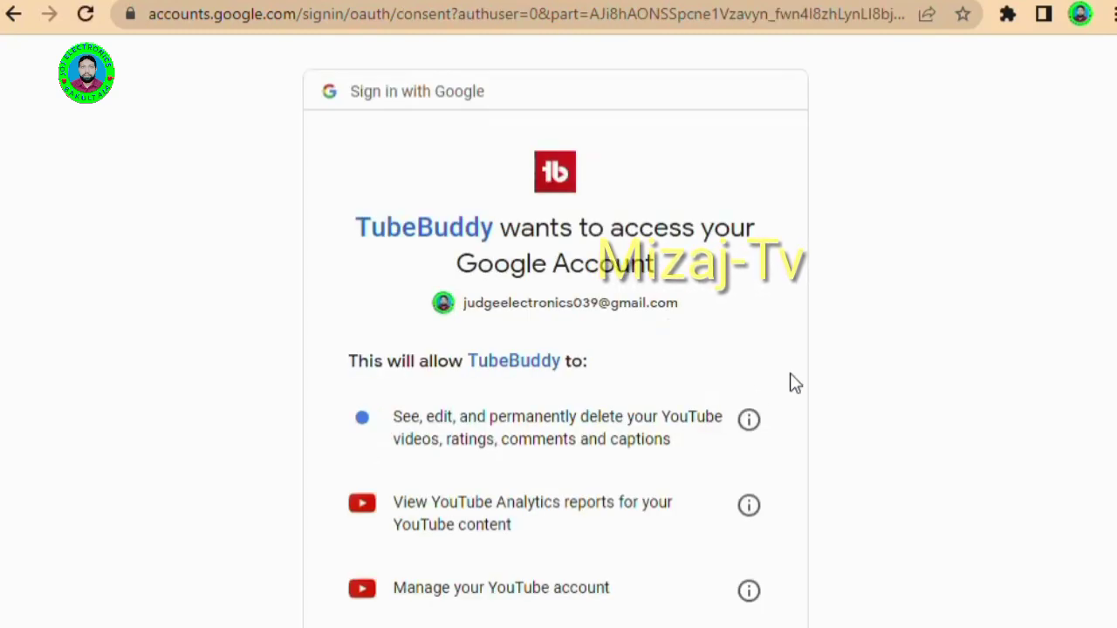
{"action": "scroll", "coordinate": [679, 428], "scroll_direction": "down", "scroll_amount": 3}
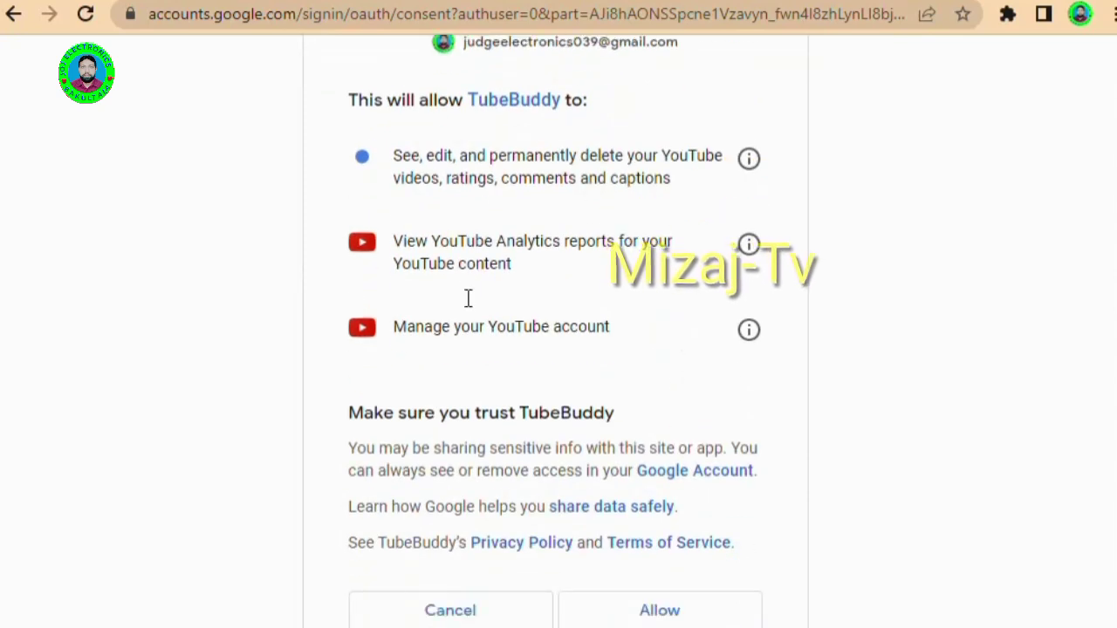
{"action": "left_click", "coordinate": [679, 611]}
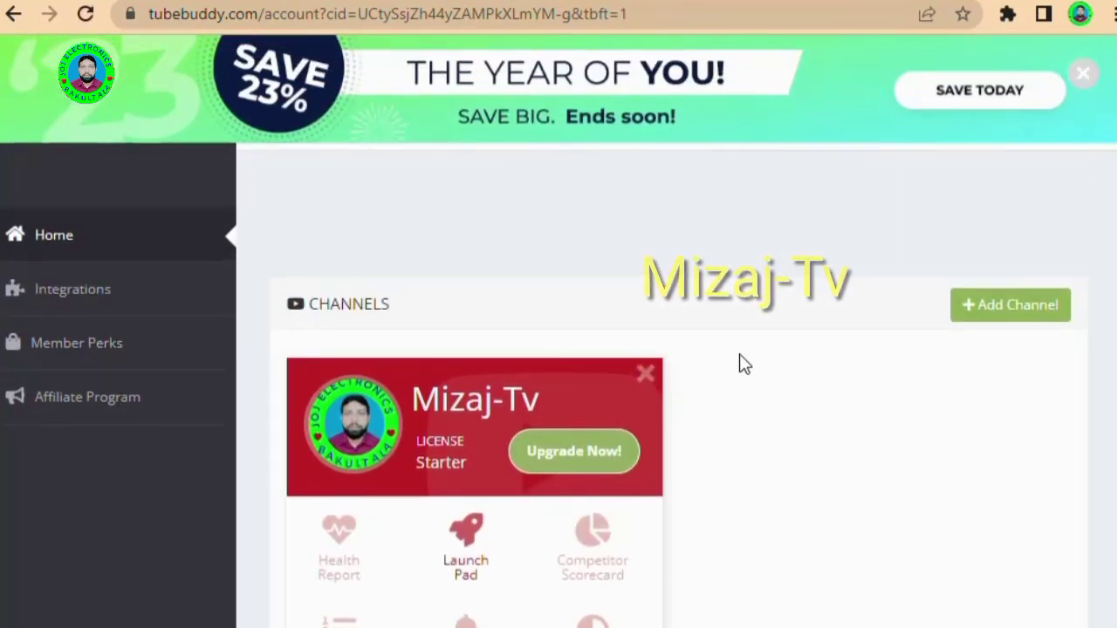
Step: Look over the TubeBuddy account page and repeat the channel authorization, allowing access with the same Google account
{"action": "scroll", "coordinate": [739, 361], "scroll_direction": "down", "scroll_amount": 10}
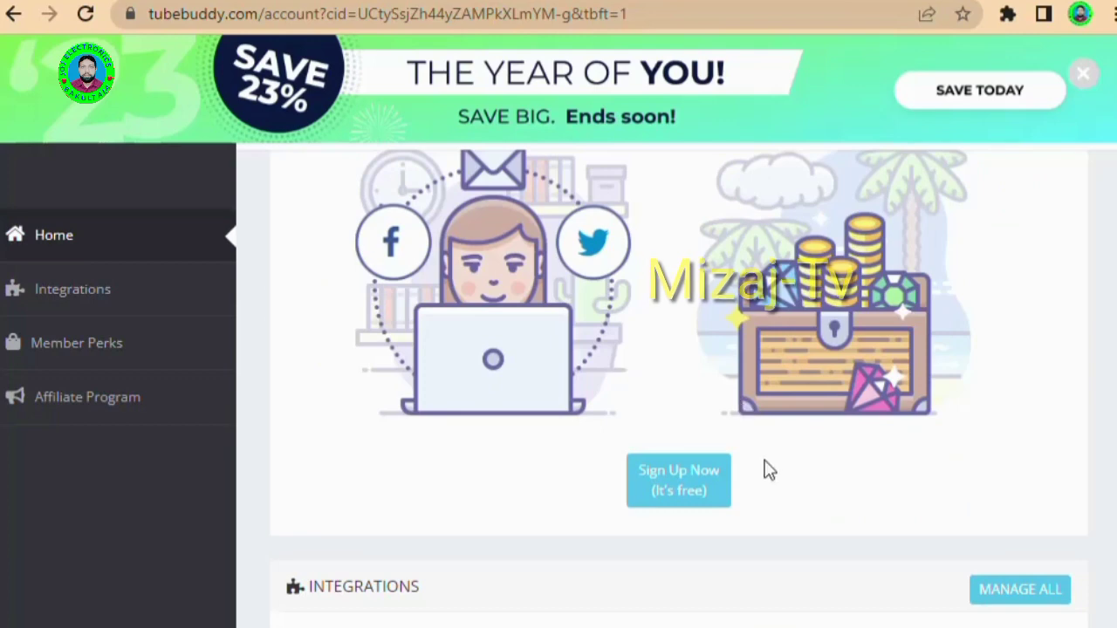
{"action": "scroll", "coordinate": [765, 468], "scroll_direction": "up", "scroll_amount": 10}
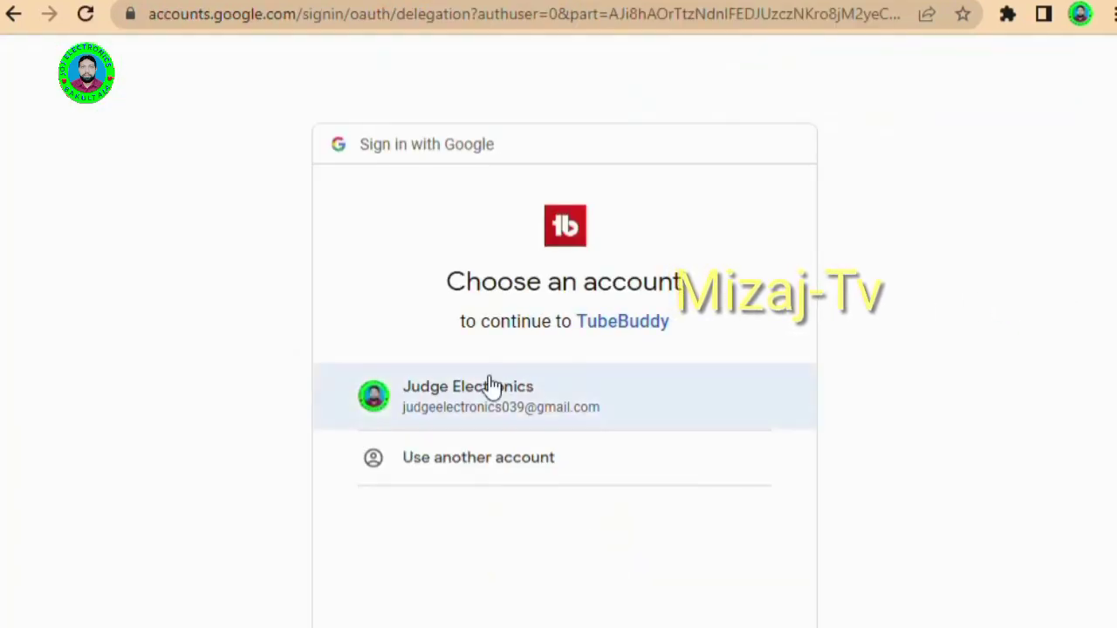
{"action": "left_click", "coordinate": [534, 397]}
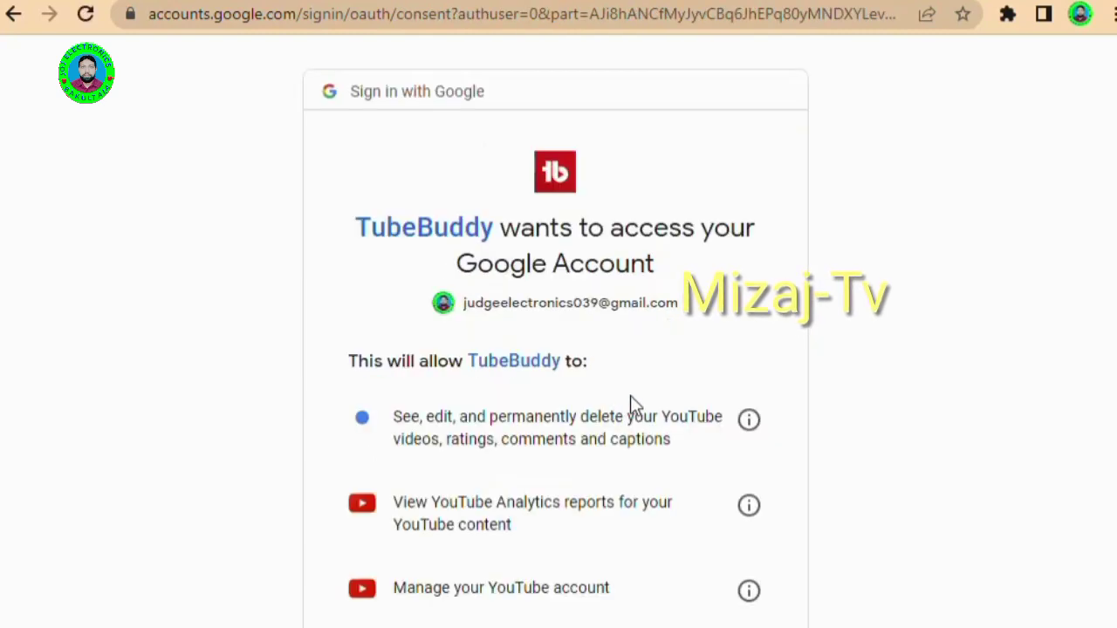
{"action": "scroll", "coordinate": [631, 404], "scroll_direction": "down", "scroll_amount": 3}
{"action": "left_click", "coordinate": [673, 613]}
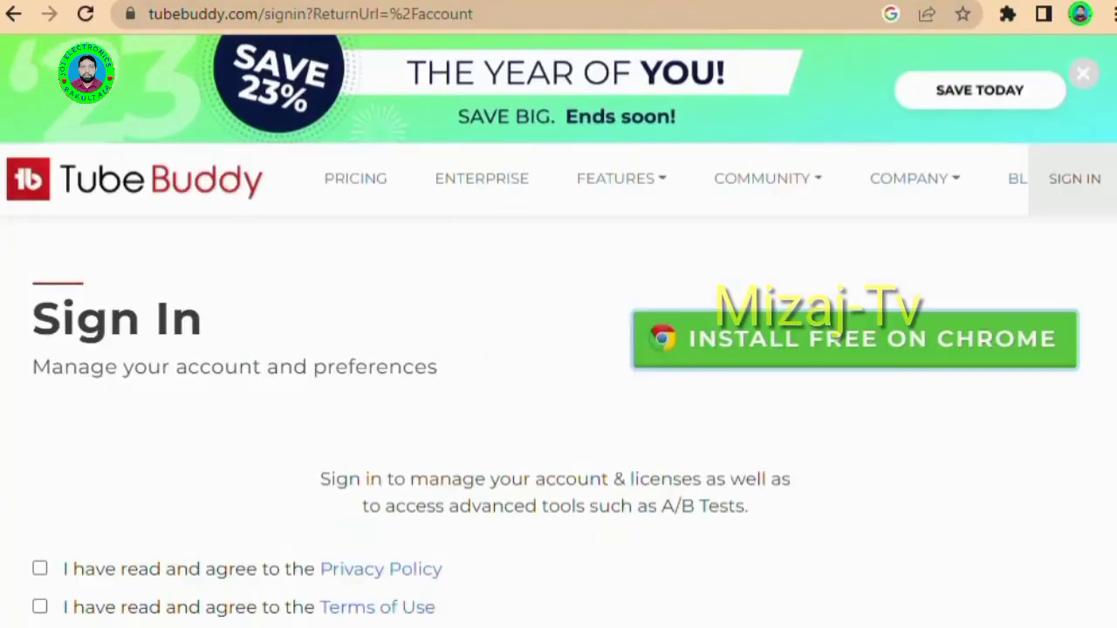
Step: Open YouTube Studio in a new tab and go through the TubeBuddy welcome tour to its end
{"action": "key", "text": "ctrl+t"}
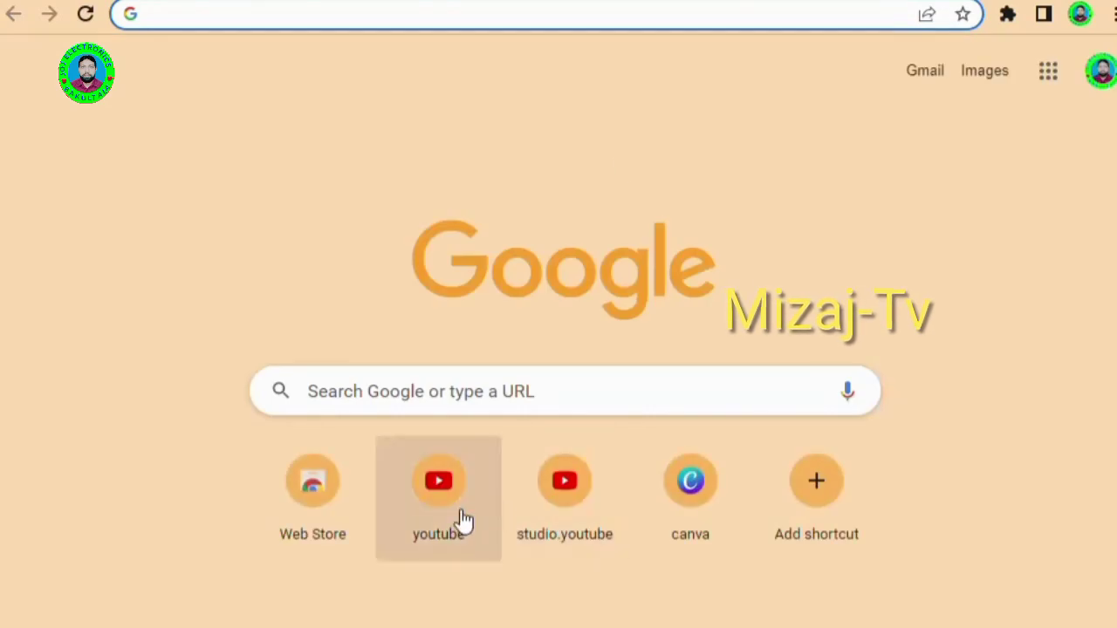
{"action": "left_click", "coordinate": [569, 514]}
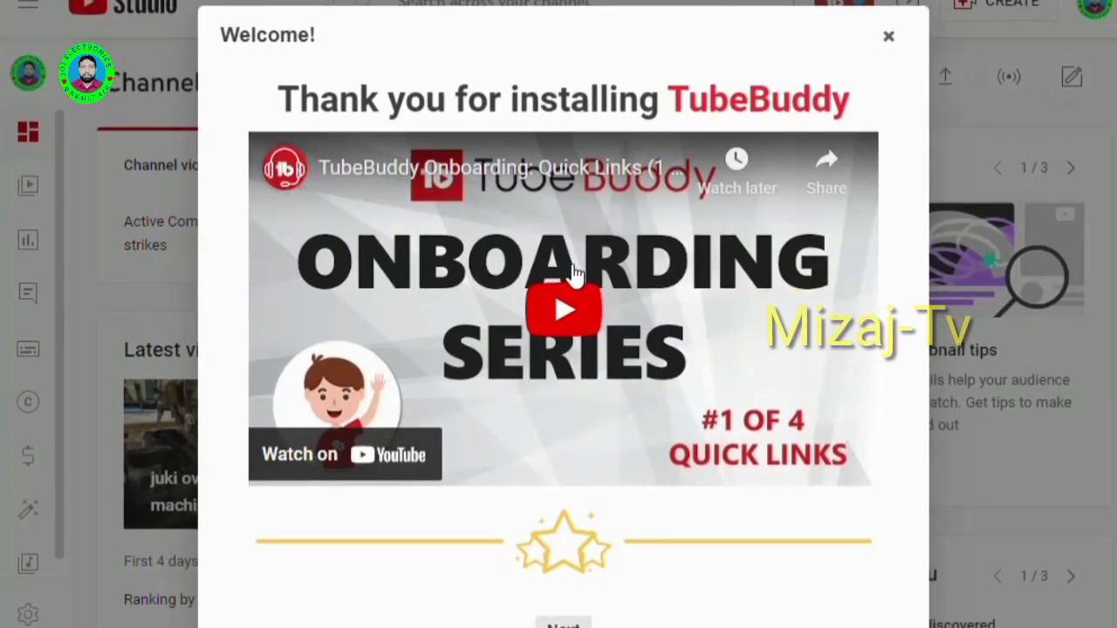
{"action": "left_click", "coordinate": [576, 625]}
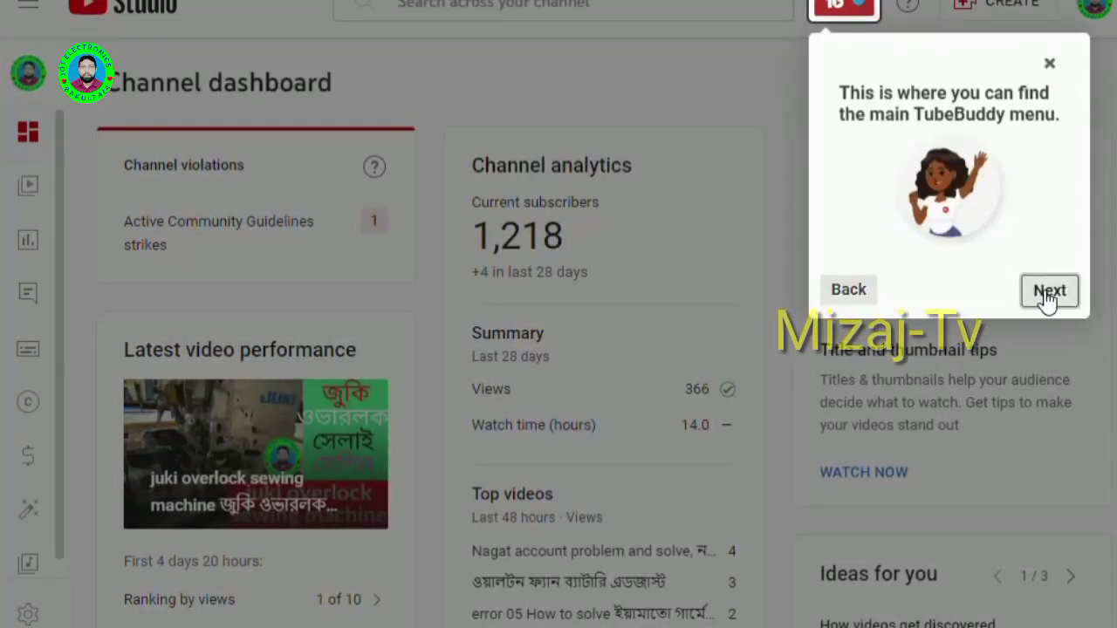
{"action": "left_click", "coordinate": [1049, 291]}
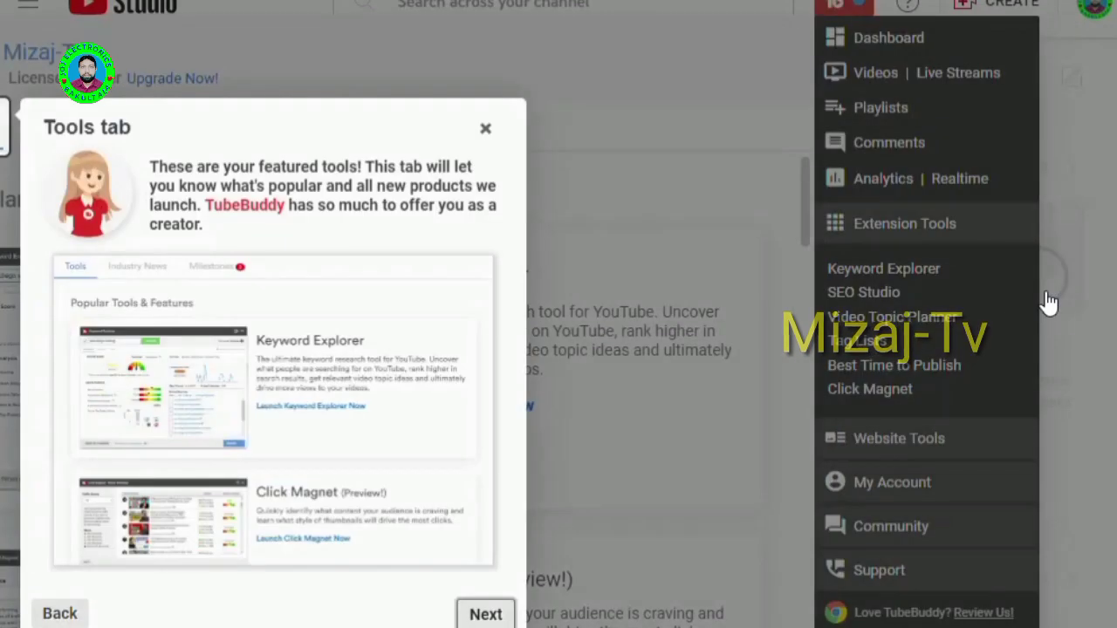
{"action": "left_click", "coordinate": [490, 613]}
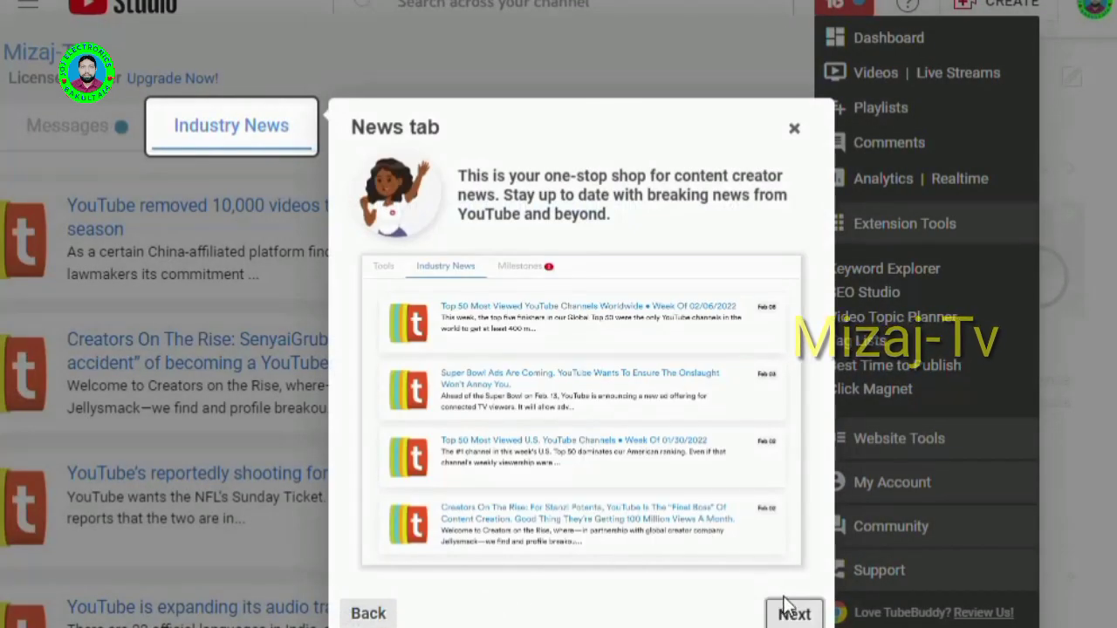
{"action": "left_click", "coordinate": [790, 611]}
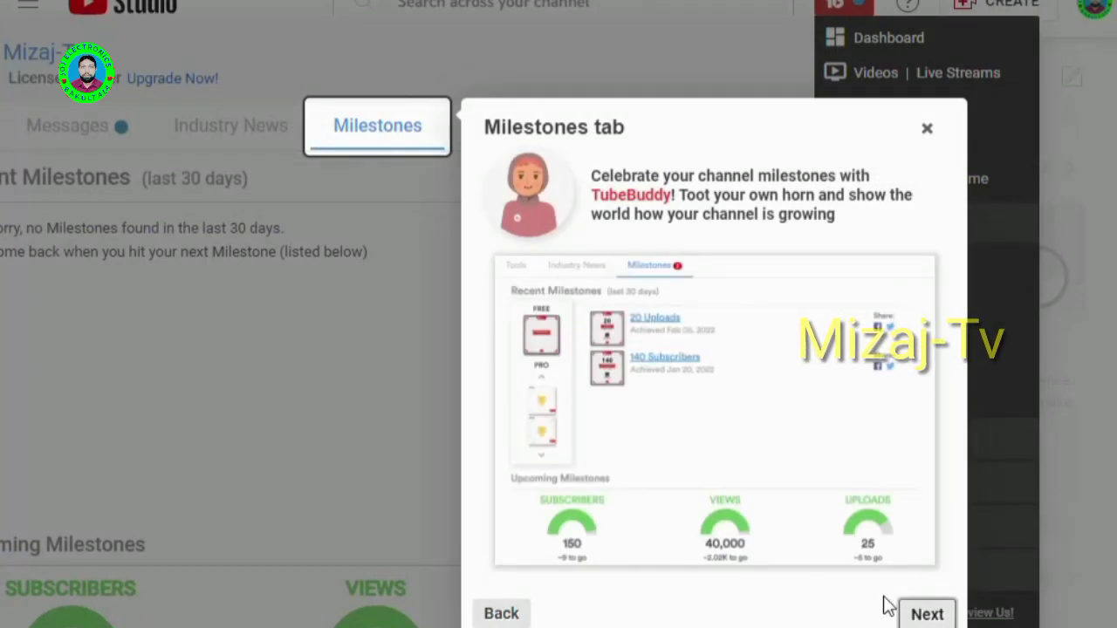
{"action": "left_click", "coordinate": [934, 614]}
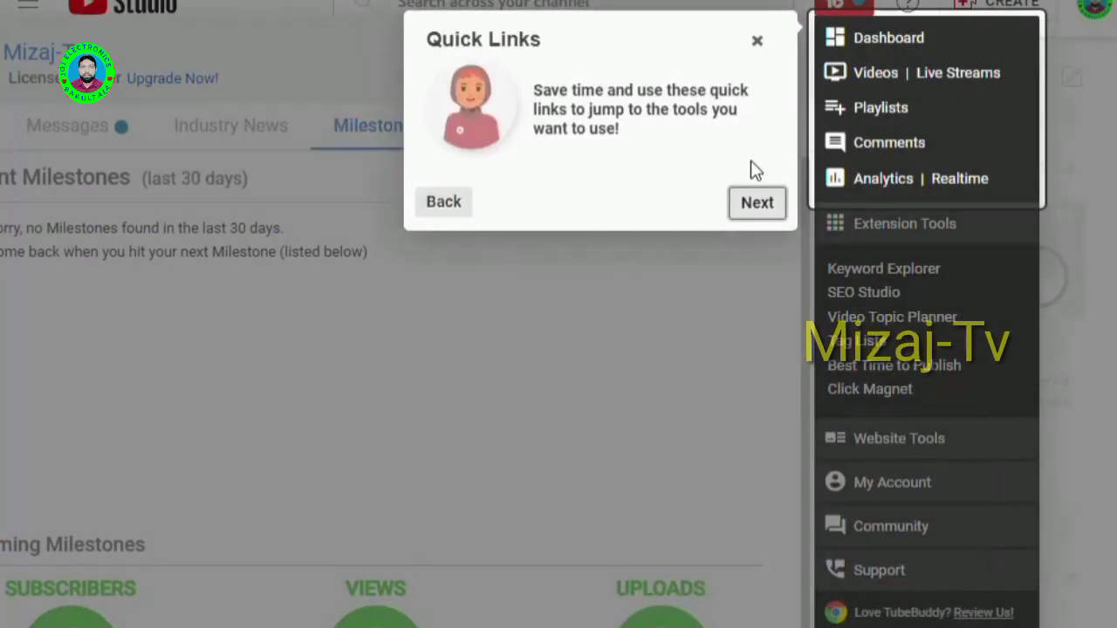
{"action": "left_click", "coordinate": [757, 204]}
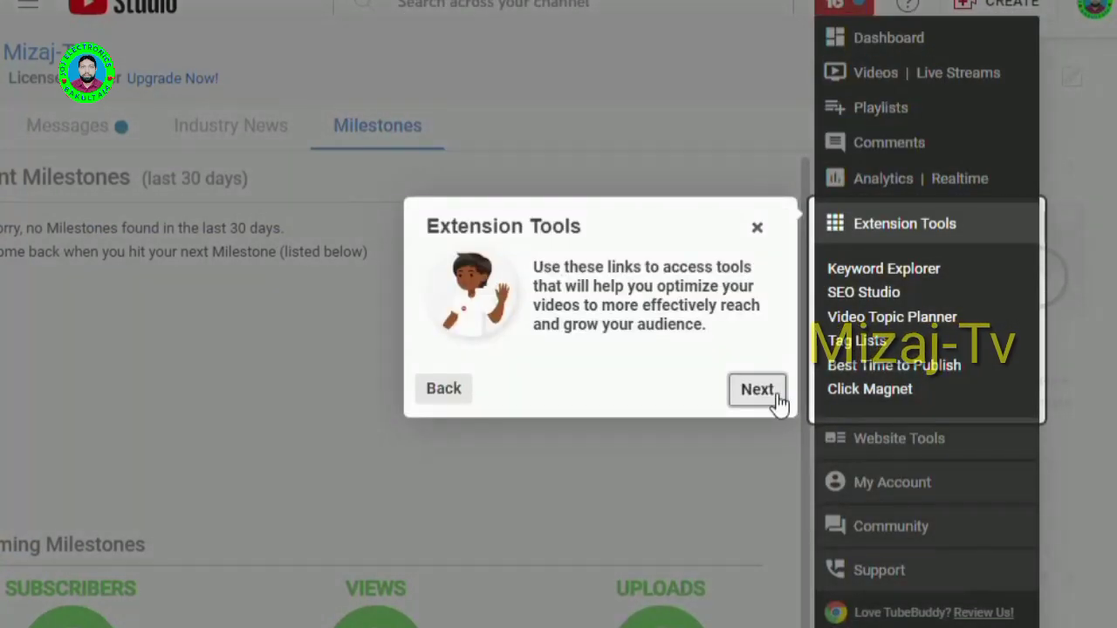
{"action": "left_click", "coordinate": [756, 390]}
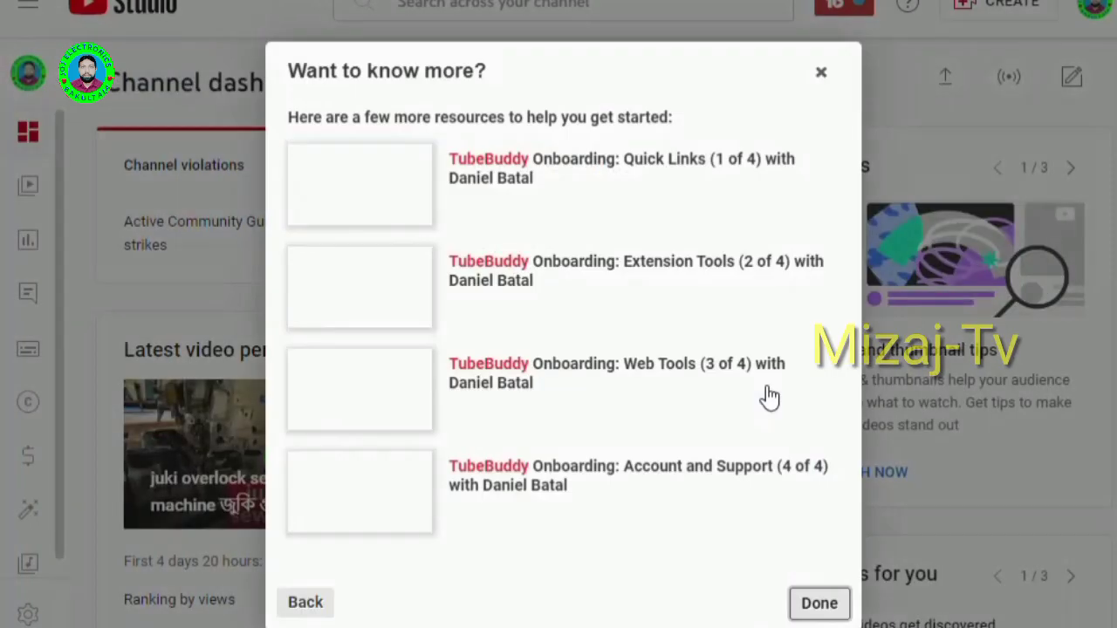
{"action": "left_click", "coordinate": [819, 604]}
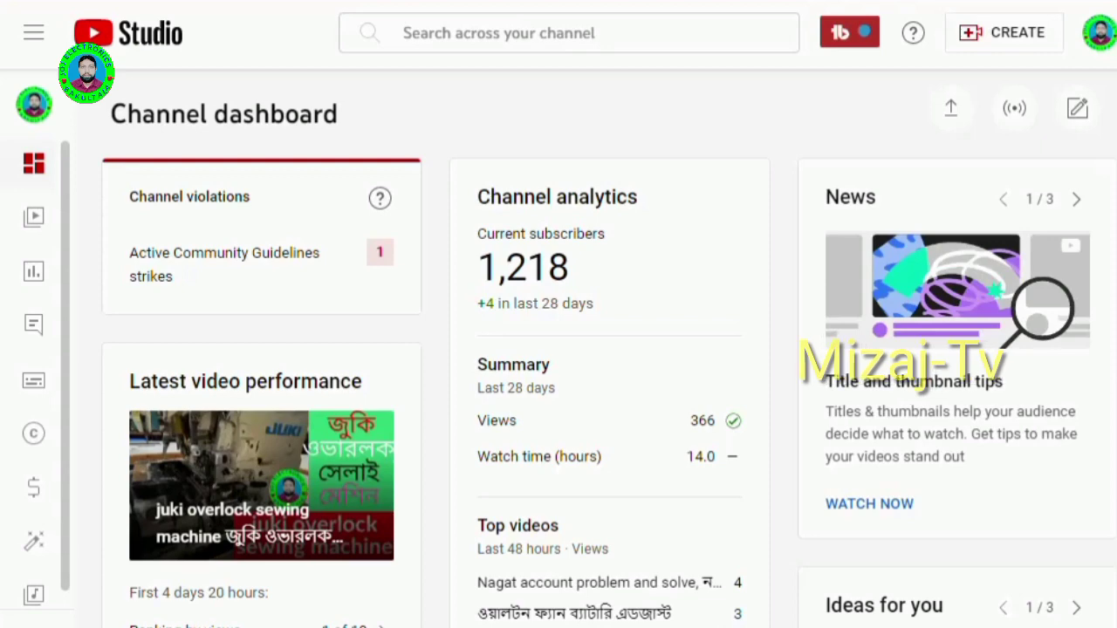
Step: Reload YouTube Studio and open Keyword Explorer from TubeBuddy's extension tools
{"action": "key", "text": "F5"}
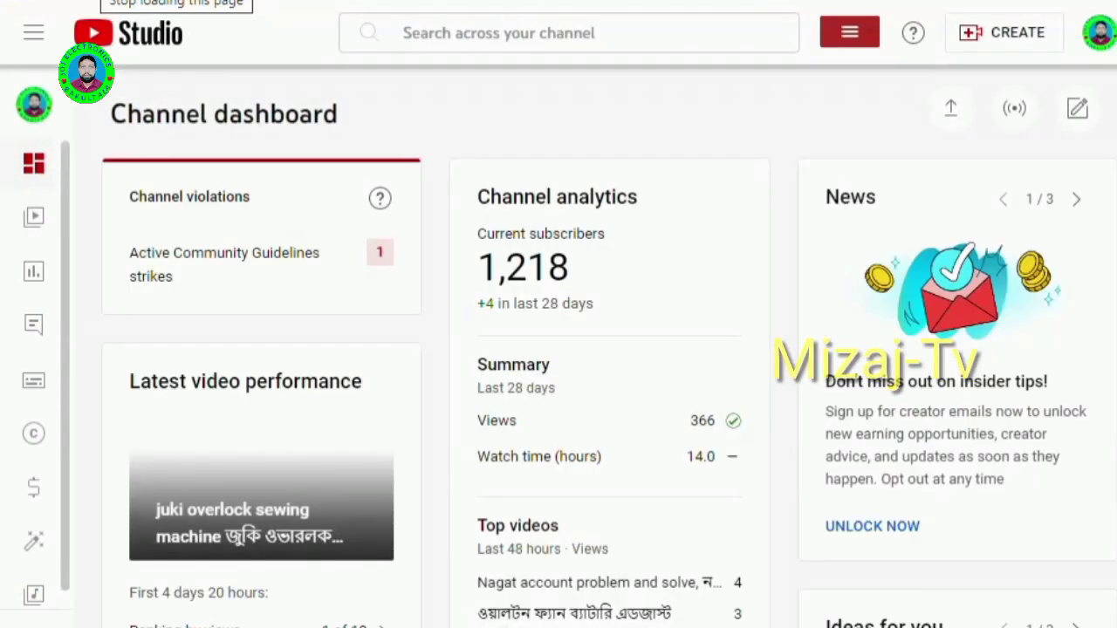
{"action": "left_click", "coordinate": [861, 40]}
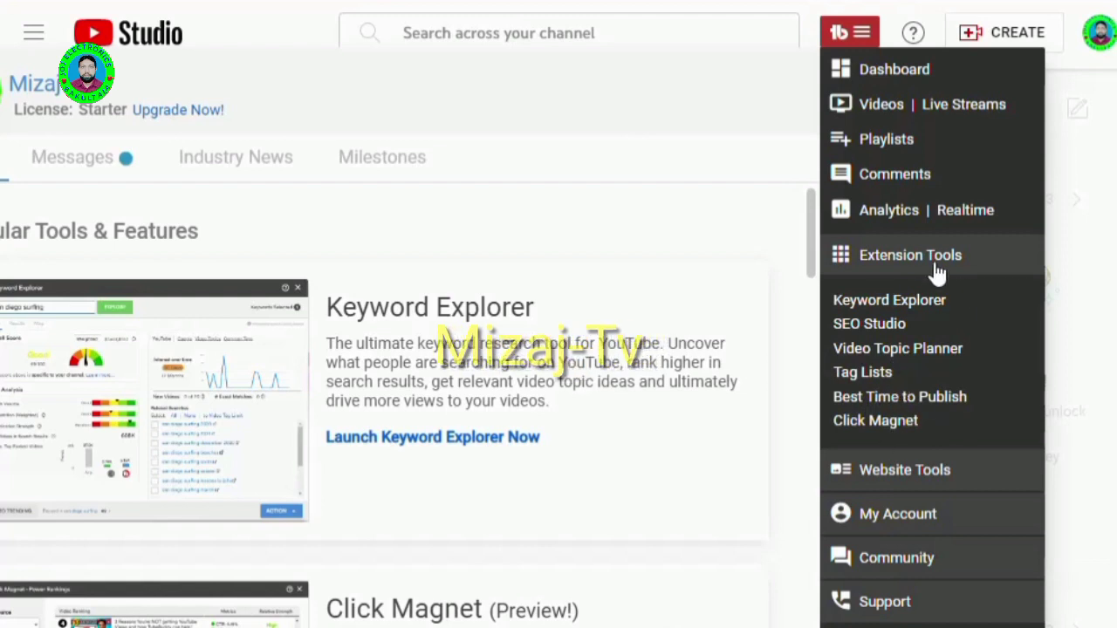
{"action": "left_click", "coordinate": [905, 260]}
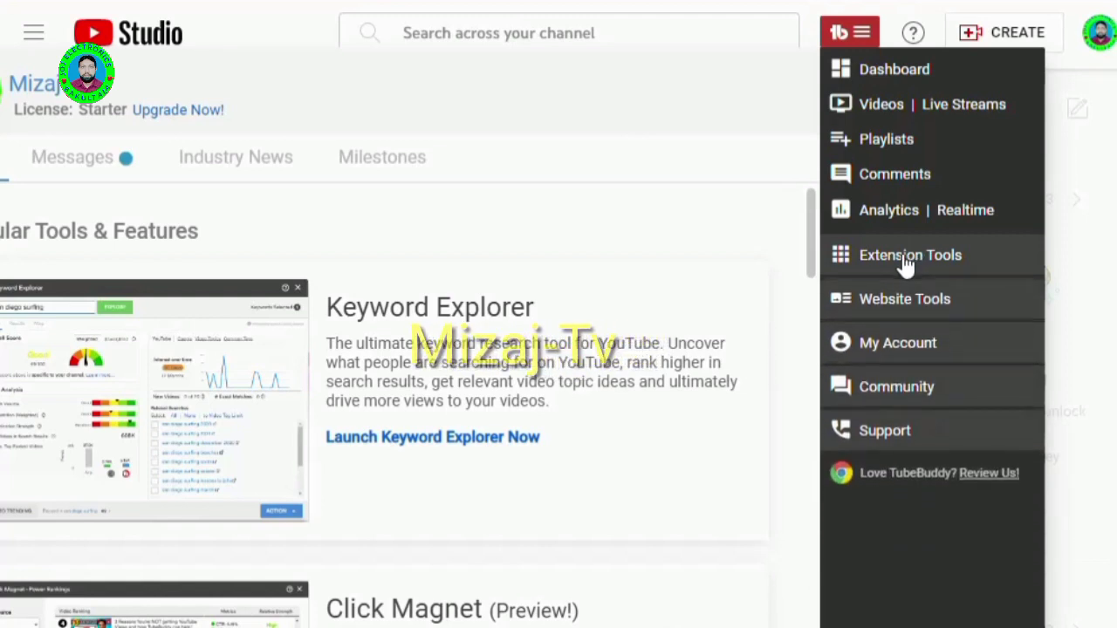
{"action": "left_click", "coordinate": [905, 262]}
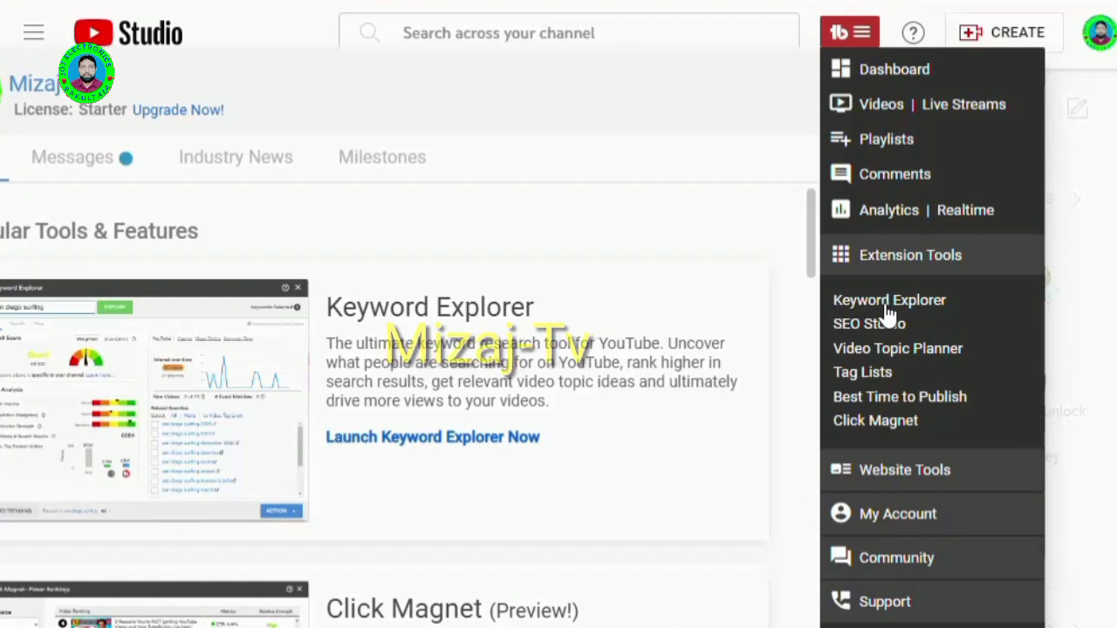
{"action": "left_click", "coordinate": [920, 307]}
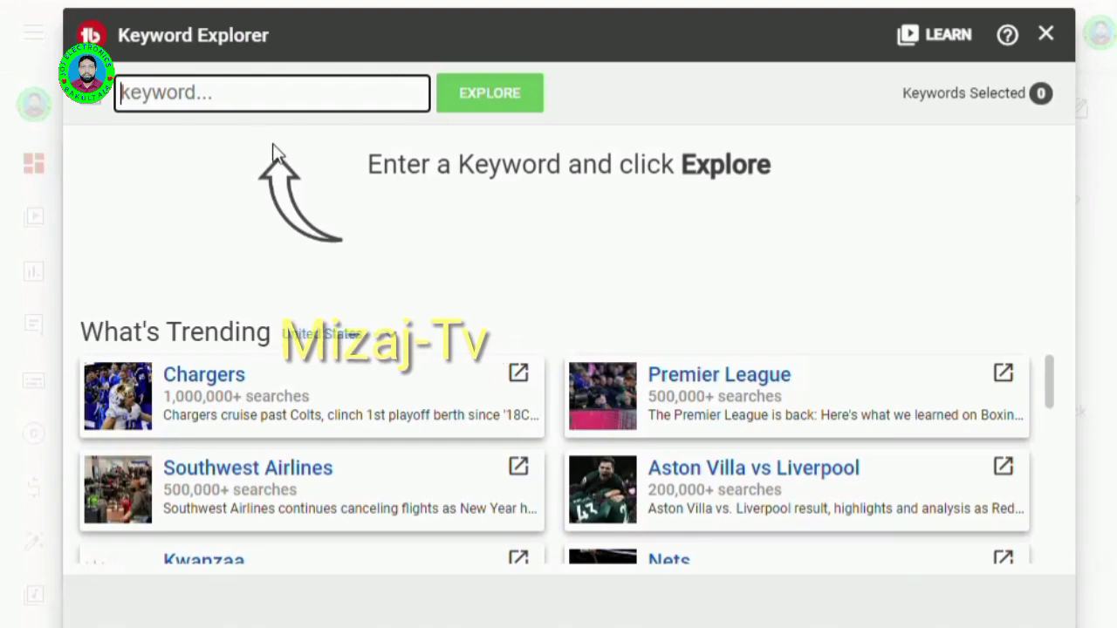
Step: Enter "How to tubebuddy setup" as the keyword in Keyword Explorer and explore it
{"action": "right_click", "coordinate": [203, 98]}
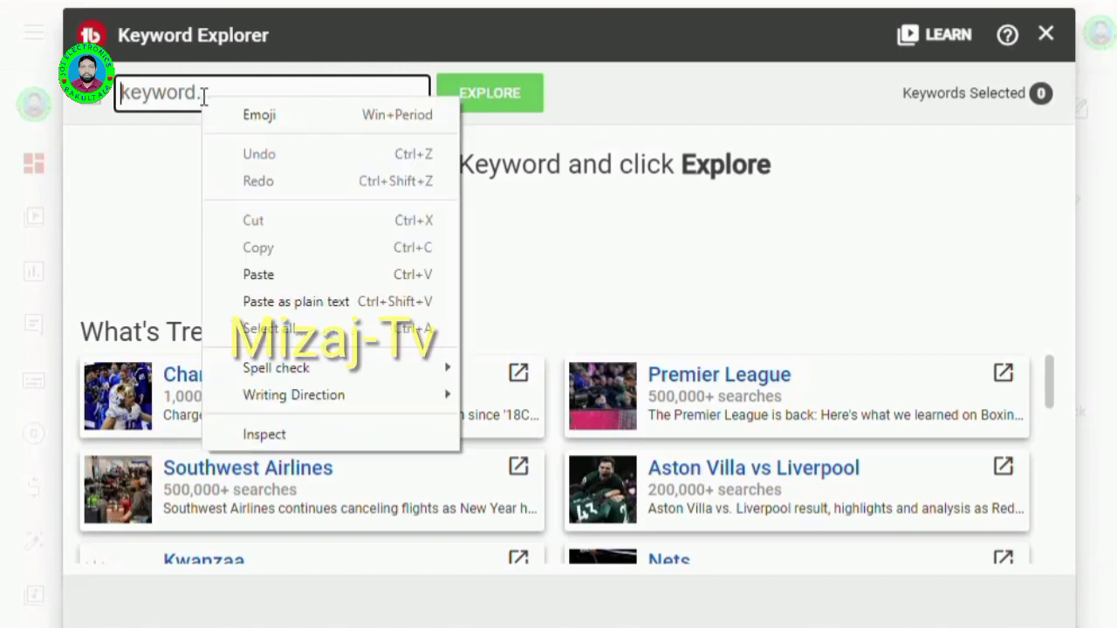
{"action": "left_click", "coordinate": [279, 275]}
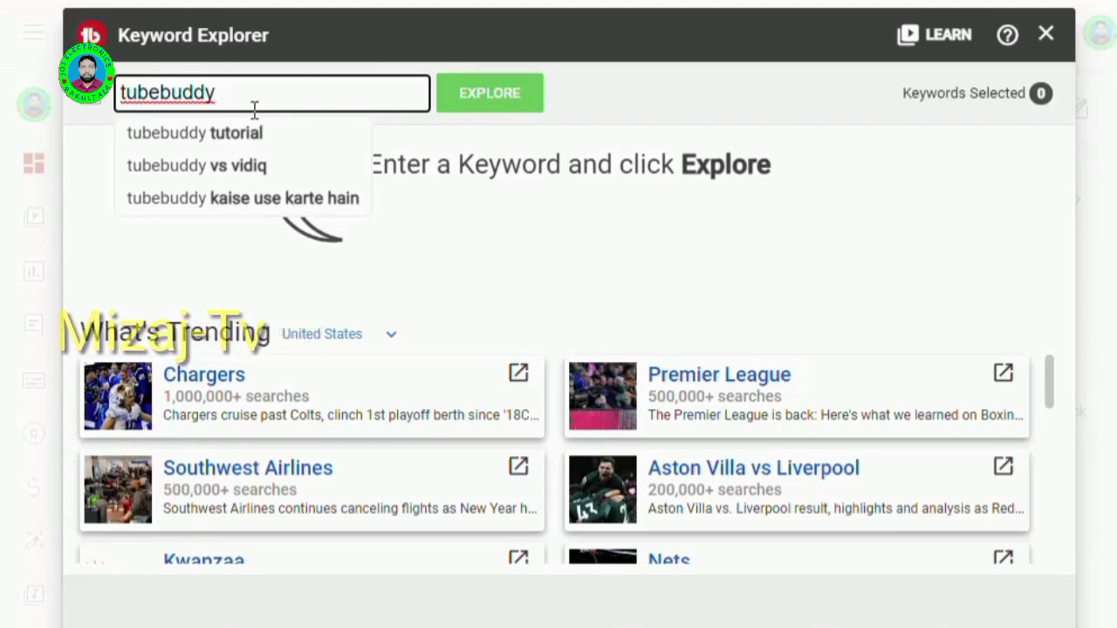
{"action": "key", "text": "Home"}
{"action": "type", "text": "h"}
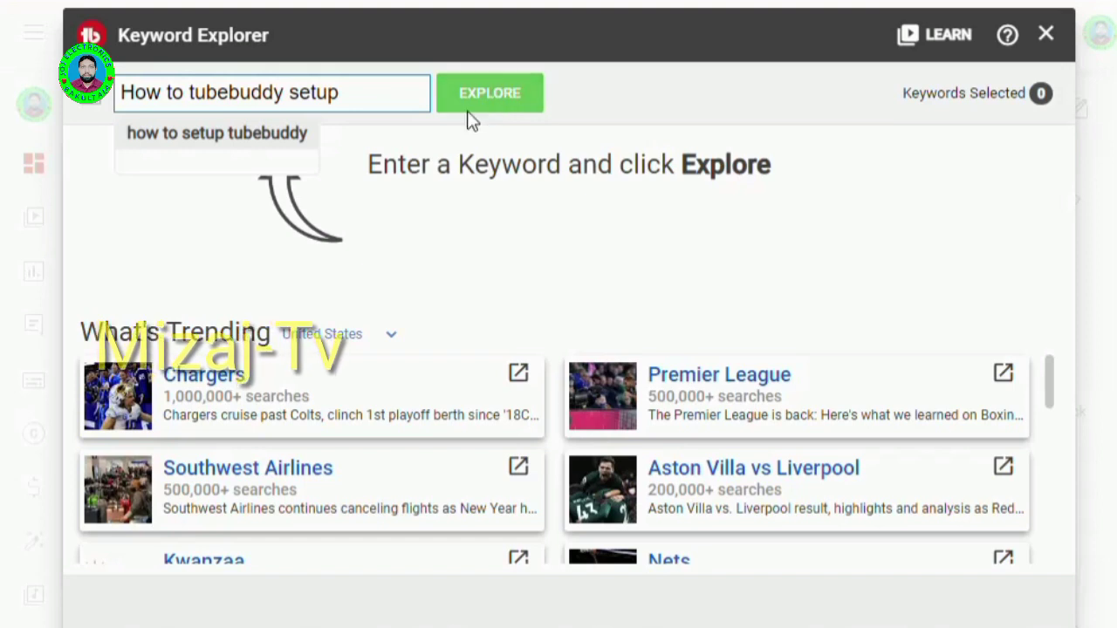
{"action": "left_click", "coordinate": [506, 98]}
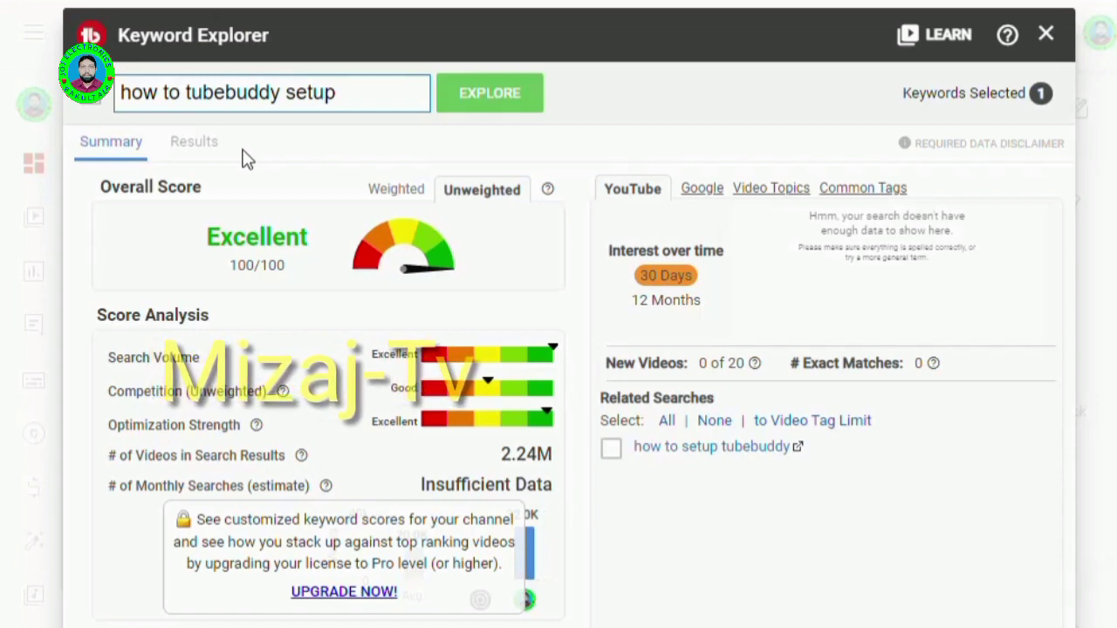
Step: Highlight the keyword's overall score and copy the keyword "how to tubebuddy setup" from Keyword Explorer
{"action": "left_click", "coordinate": [359, 91]}
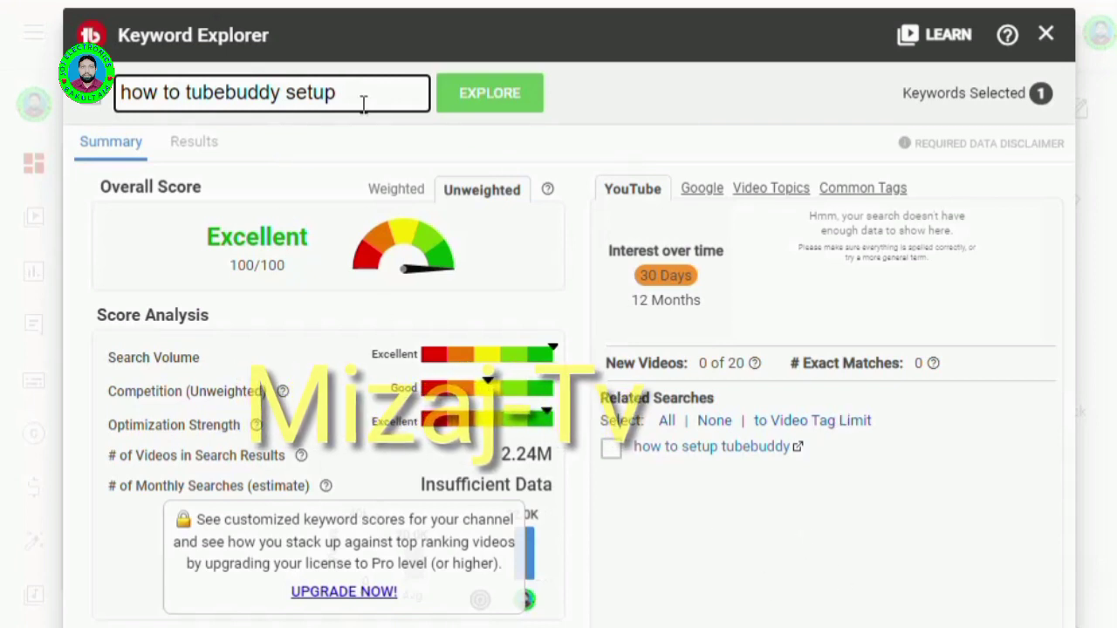
{"action": "left_click_drag", "start_coordinate": [363, 103], "coordinate": [118, 93]}
{"action": "key", "text": "ctrl+c"}
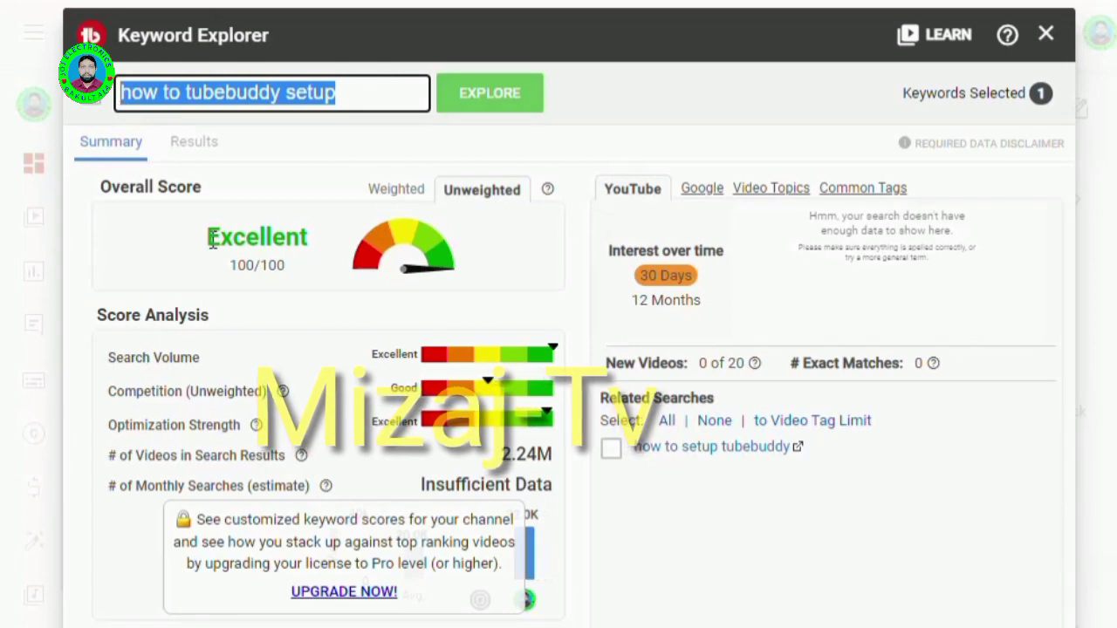
{"action": "left_click_drag", "start_coordinate": [212, 242], "coordinate": [337, 250]}
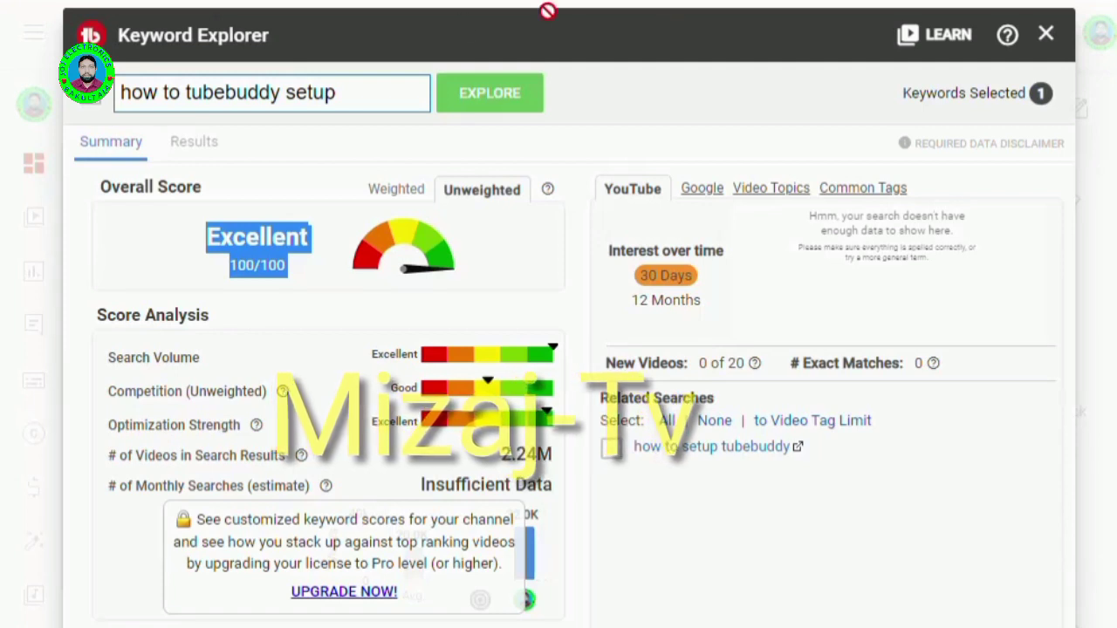
{"action": "left_click_drag", "start_coordinate": [346, 90], "coordinate": [139, 90]}
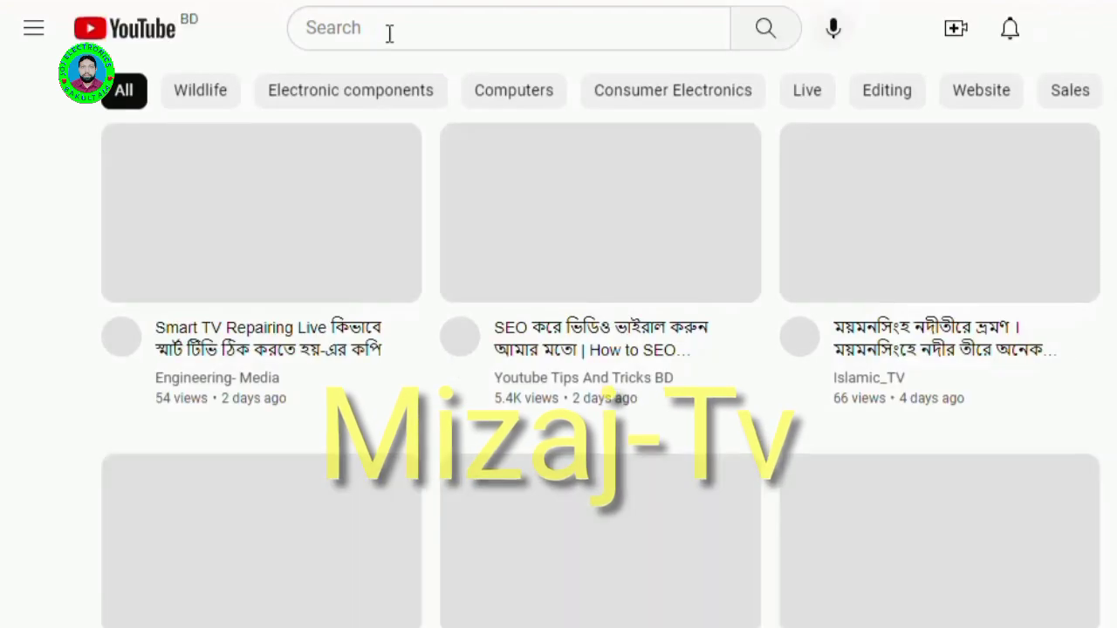
Step: Search YouTube for the copied keyword "how to tubebuddy setup" and look through the videos found
{"action": "left_click", "coordinate": [387, 33]}
{"action": "right_click", "coordinate": [390, 35]}
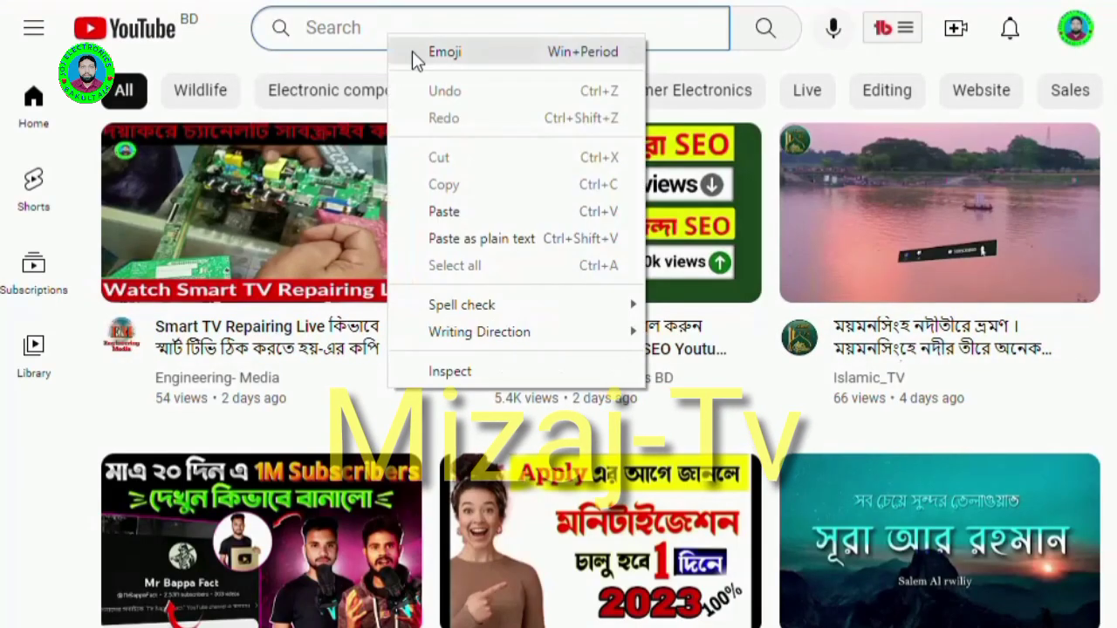
{"action": "left_click", "coordinate": [464, 211]}
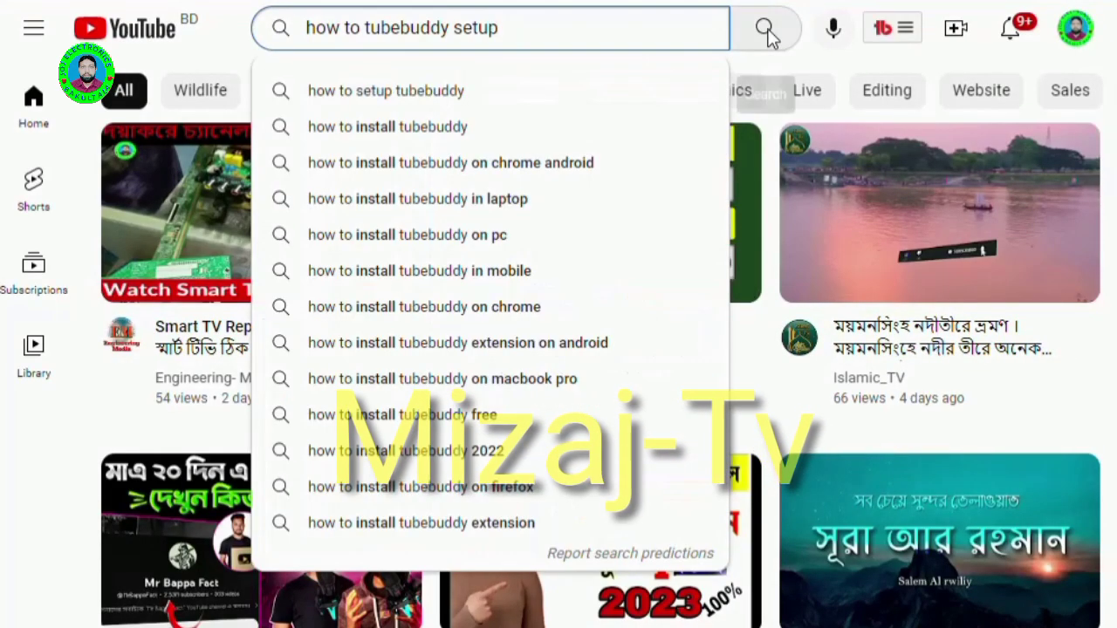
{"action": "left_click", "coordinate": [765, 32]}
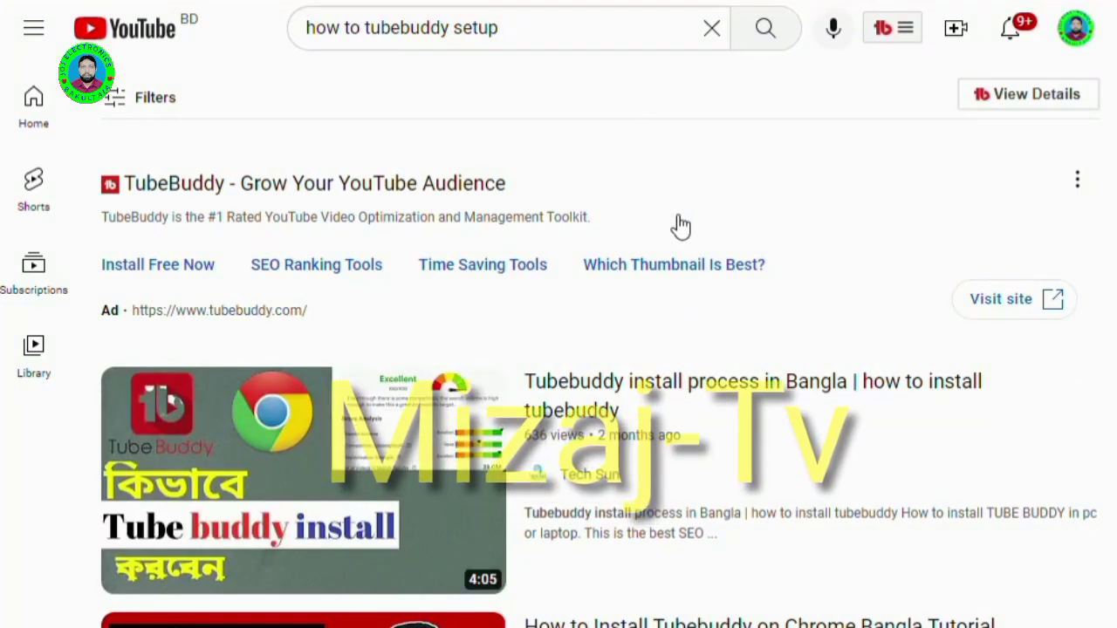
{"action": "scroll", "coordinate": [681, 225], "scroll_direction": "down", "scroll_amount": 3}
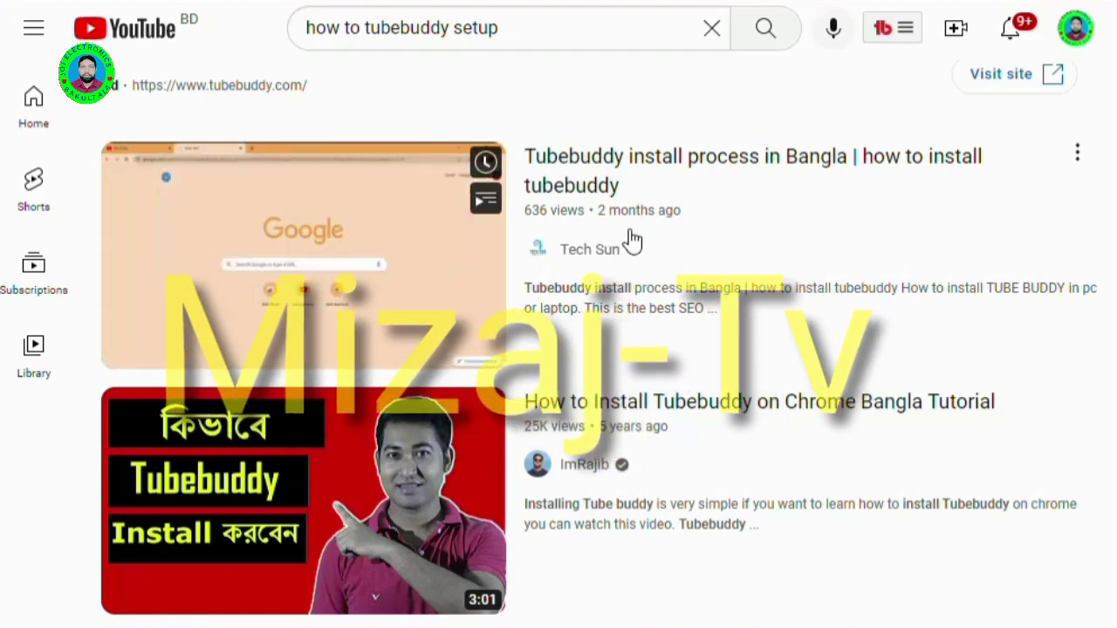
Step: Open the video "Tubebuddy install process in Bangla | how to install tubebuddy" from the search results and pause it
{"action": "scroll", "coordinate": [633, 241], "scroll_direction": "down", "scroll_amount": 4}
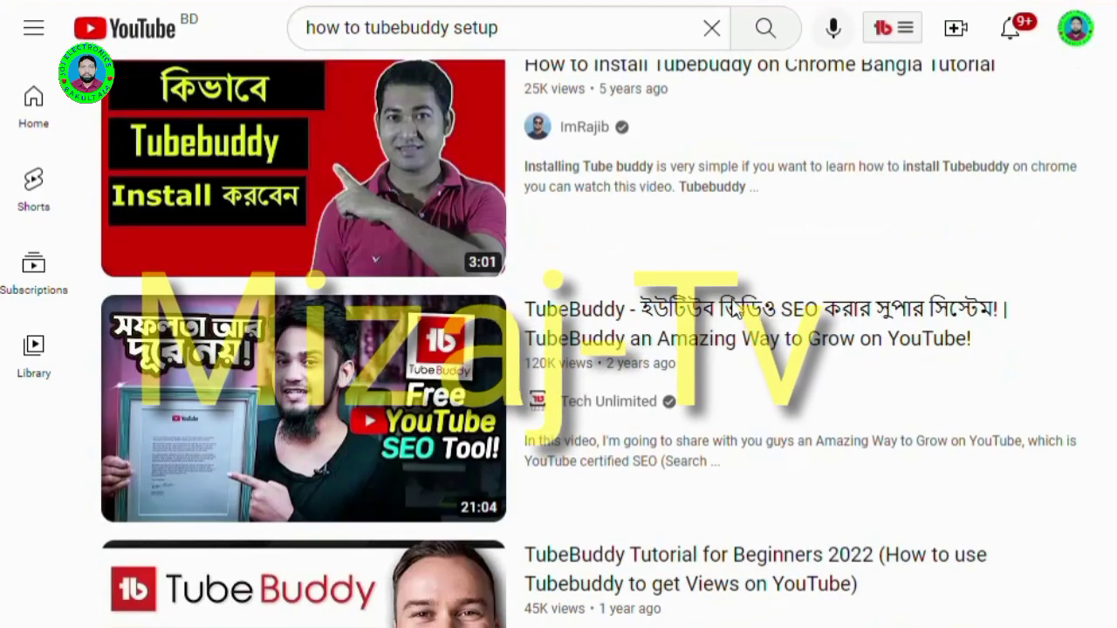
{"action": "scroll", "coordinate": [663, 480], "scroll_direction": "up", "scroll_amount": 7}
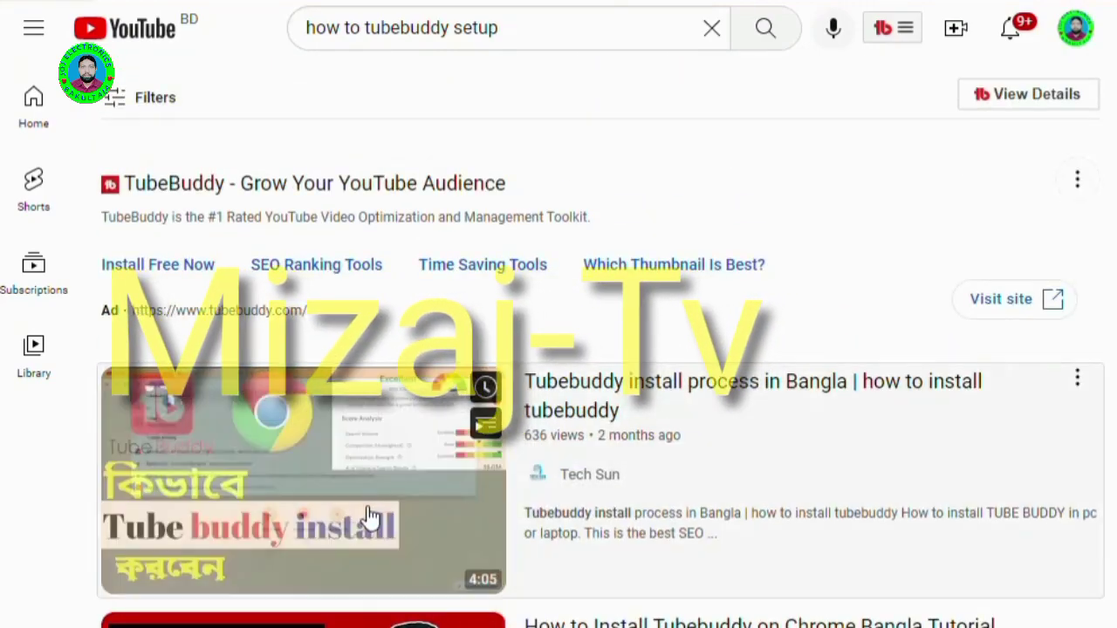
{"action": "left_click", "coordinate": [369, 519]}
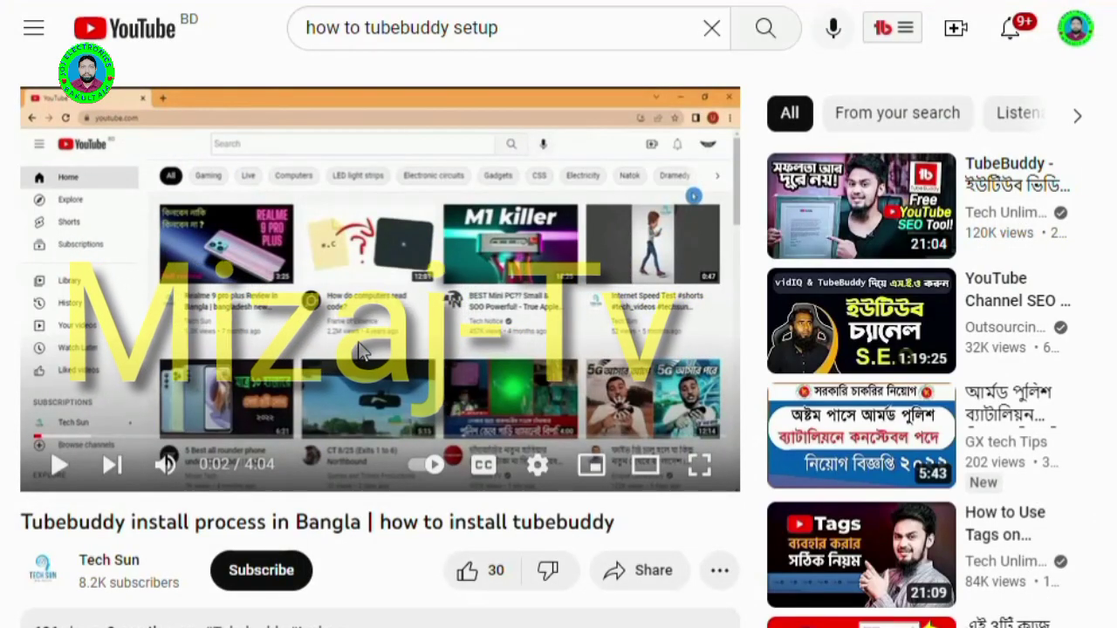
{"action": "left_click", "coordinate": [362, 349]}
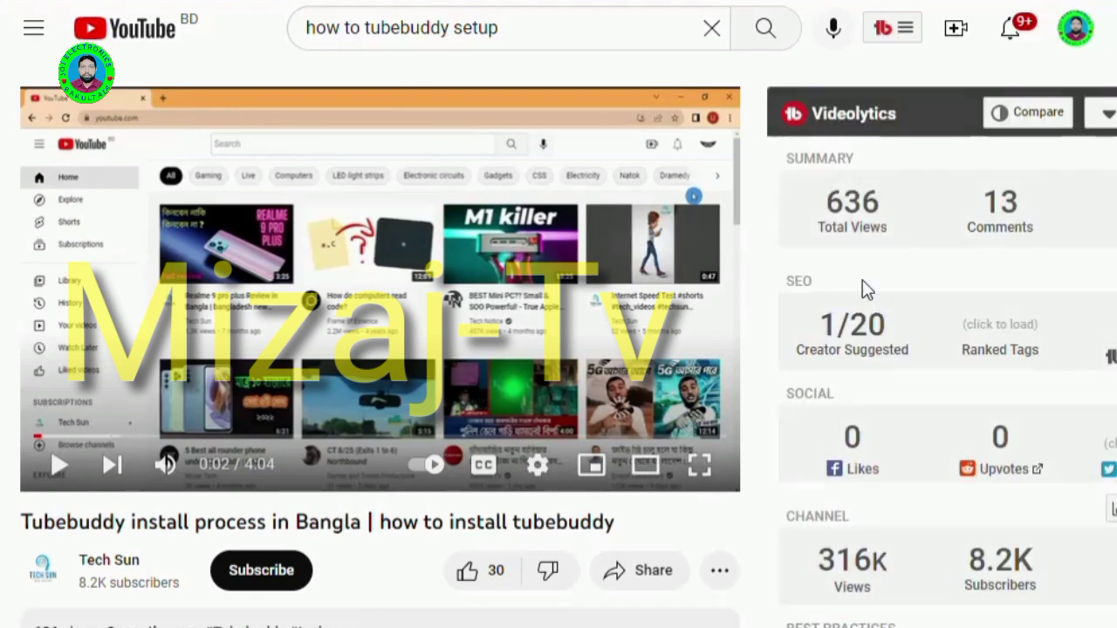
Step: Examine the video's Videolytics data down to its tags and bring the full tag list into view
{"action": "mouse_move", "coordinate": [803, 316]}
{"action": "scroll", "coordinate": [930, 288], "scroll_direction": "down", "scroll_amount": 5}
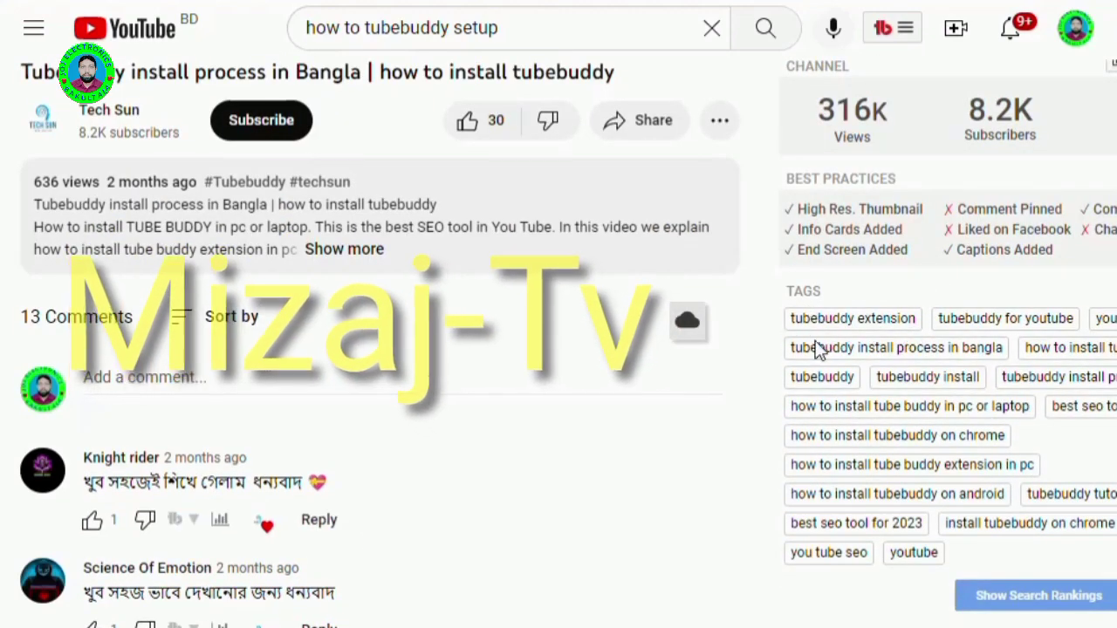
{"action": "left_click_drag", "start_coordinate": [791, 318], "coordinate": [1031, 549]}
{"action": "left_click", "coordinate": [917, 554]}
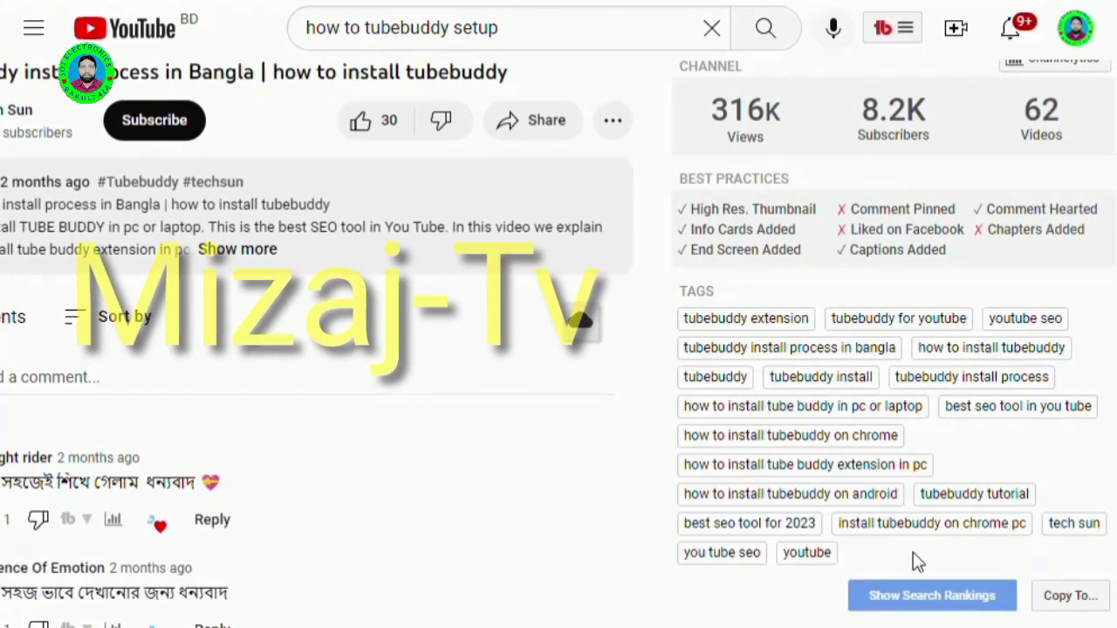
Step: Open the copy options for the video's tags, review the list and deselect "tubebuddy install process in bangla"
{"action": "left_click", "coordinate": [1072, 600]}
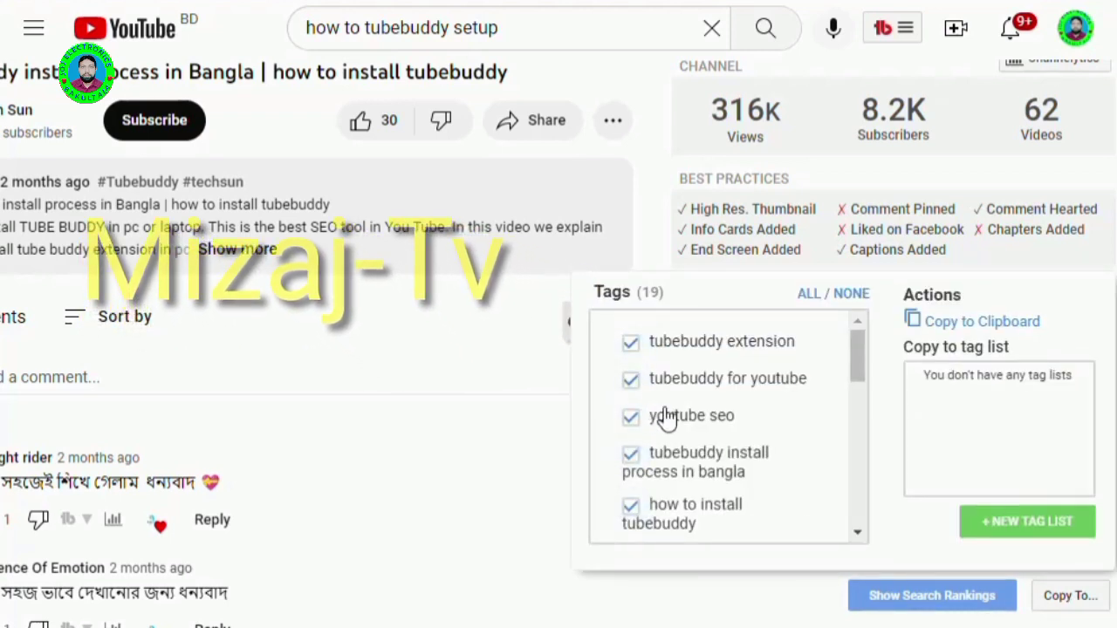
{"action": "scroll", "coordinate": [672, 432], "scroll_direction": "down", "scroll_amount": 5}
{"action": "scroll", "coordinate": [672, 437], "scroll_direction": "up", "scroll_amount": 9}
{"action": "scroll", "coordinate": [680, 448], "scroll_direction": "down", "scroll_amount": 5}
{"action": "scroll", "coordinate": [684, 384], "scroll_direction": "down", "scroll_amount": 3}
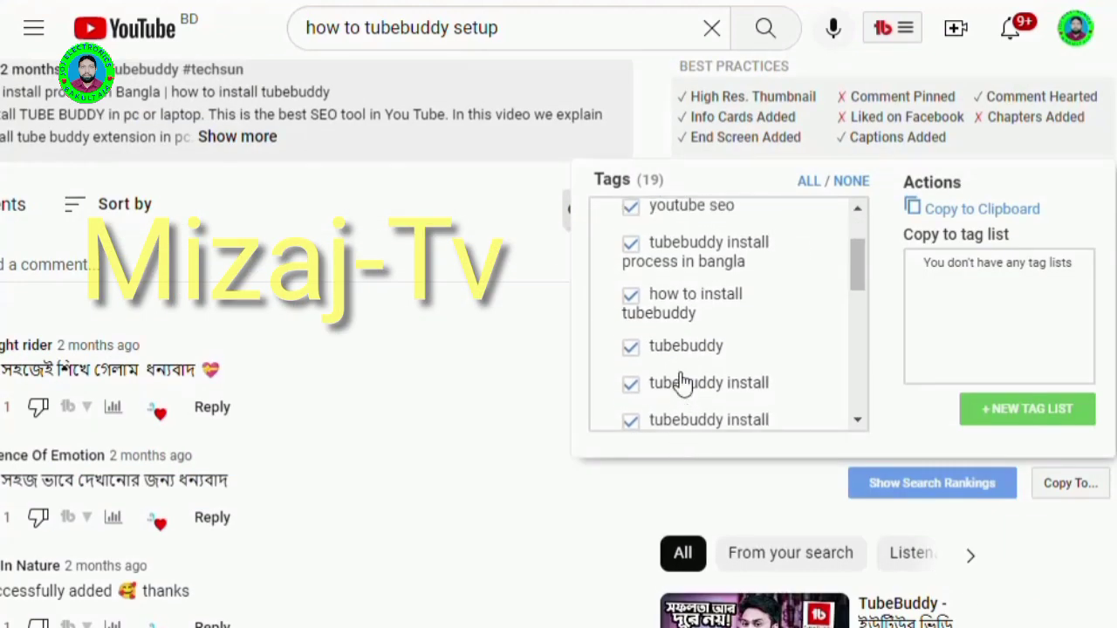
{"action": "scroll", "coordinate": [725, 349], "scroll_direction": "up", "scroll_amount": 3}
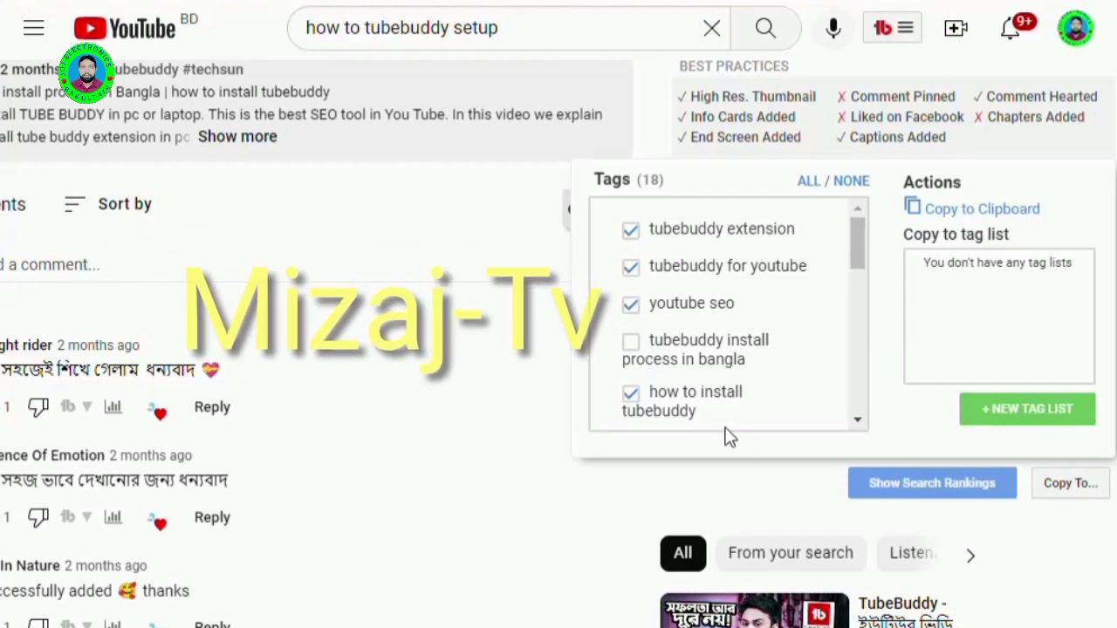
{"action": "scroll", "coordinate": [731, 436], "scroll_direction": "up", "scroll_amount": 5}
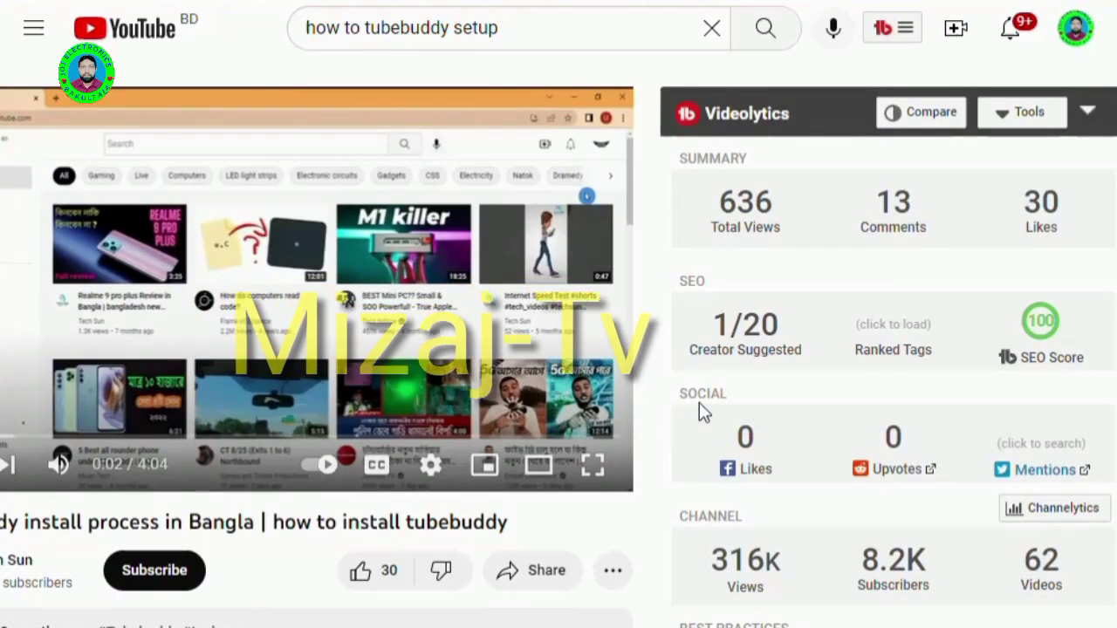